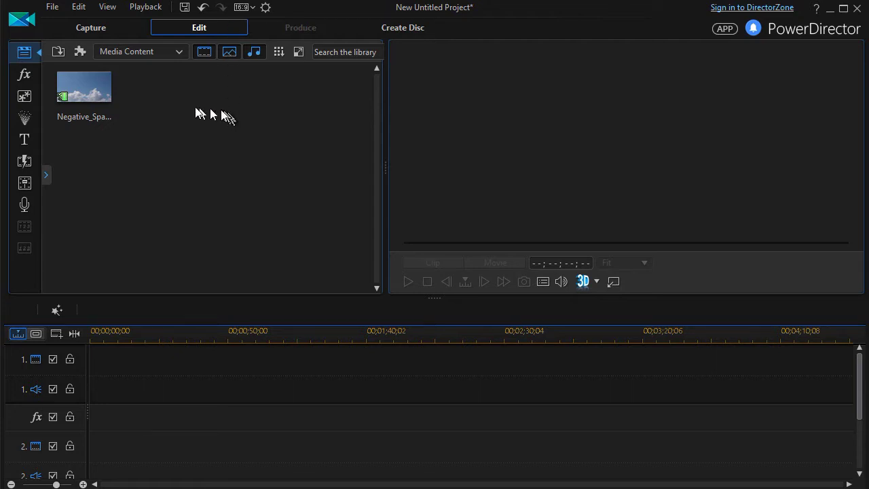
Put the cloud clip on video track 1 and the Default title on track 2, then open that title in Title Designer
{"action": "mouse_move", "coordinate": [97, 97]}
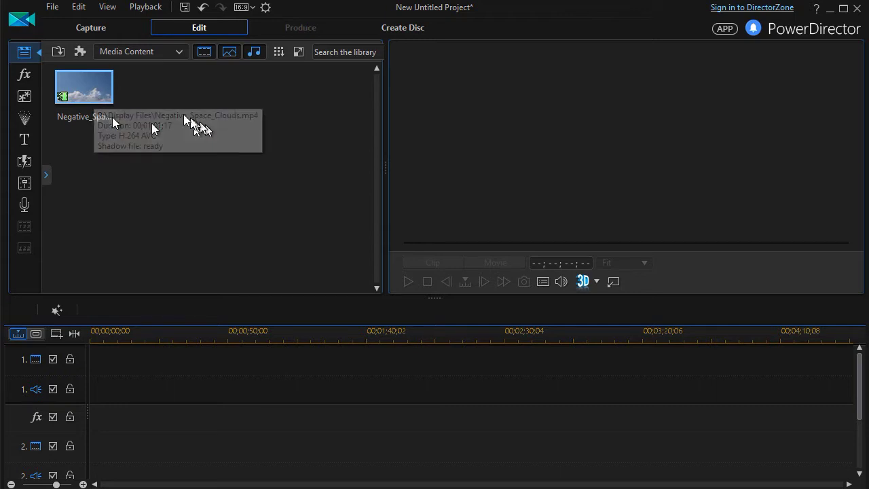
{"action": "left_click_drag", "start_coordinate": [80, 93], "coordinate": [93, 368]}
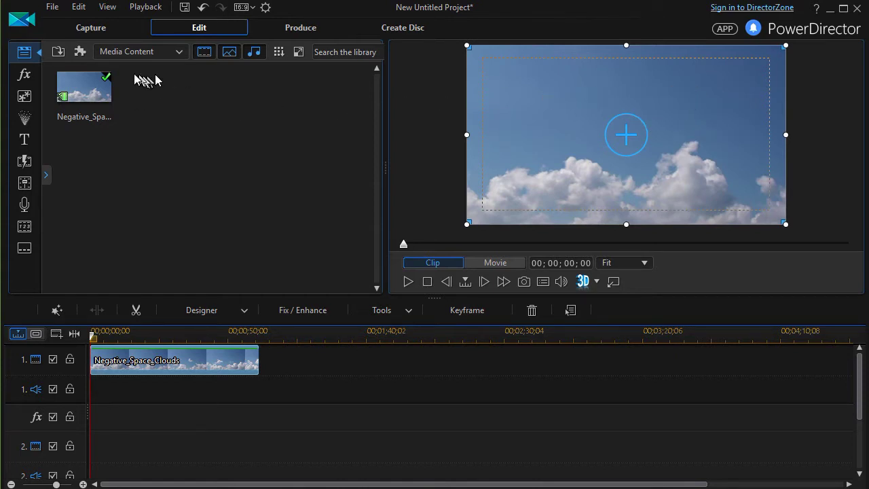
{"action": "left_click", "coordinate": [27, 140]}
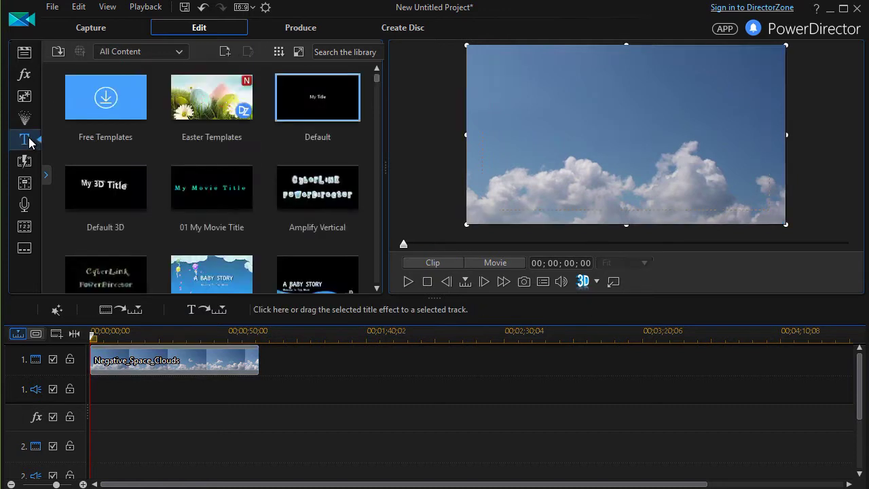
{"action": "left_click_drag", "start_coordinate": [193, 96], "coordinate": [84, 451]}
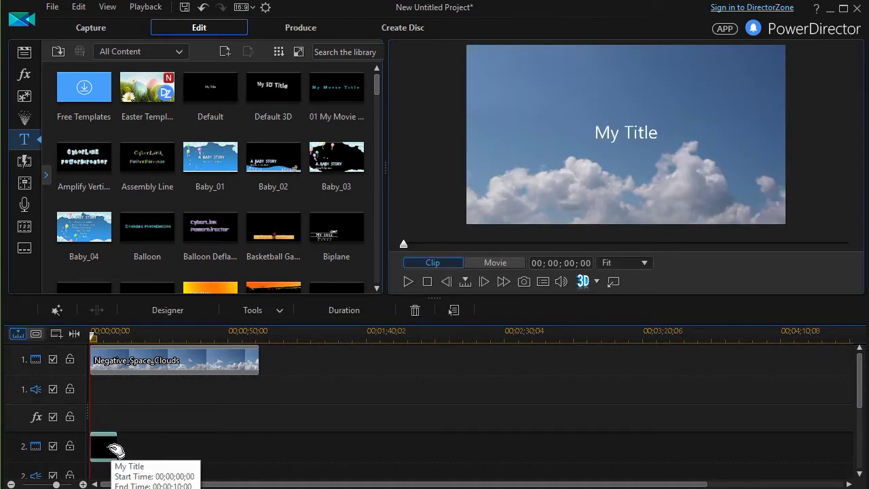
{"action": "scroll", "coordinate": [112, 452], "scroll_direction": "down", "scroll_amount": 1}
{"action": "double_click", "coordinate": [112, 441]}
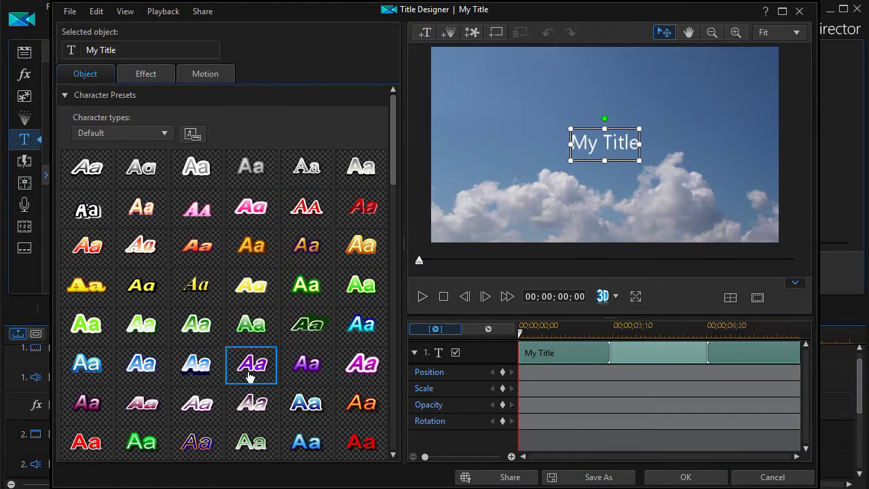
Apply the purple character preset, turn off italics, and set the font size to 72
{"action": "left_click", "coordinate": [251, 377]}
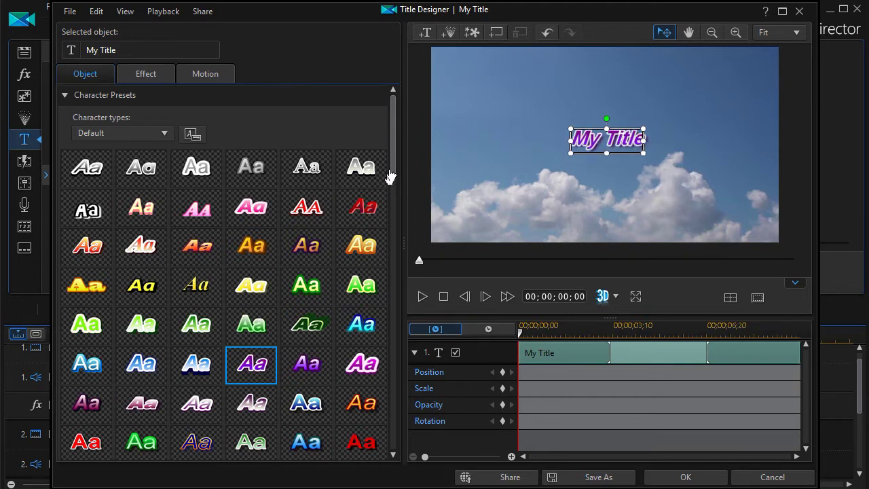
{"action": "left_click_drag", "start_coordinate": [393, 156], "coordinate": [413, 247]}
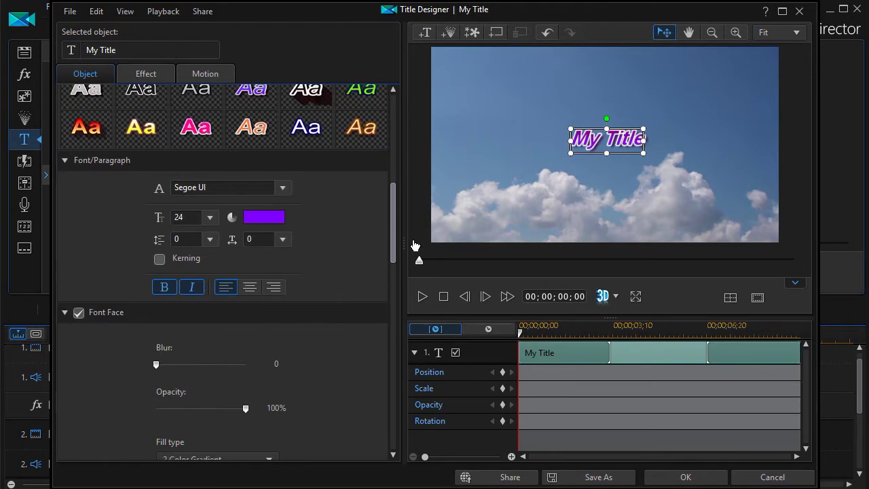
{"action": "left_click", "coordinate": [194, 291]}
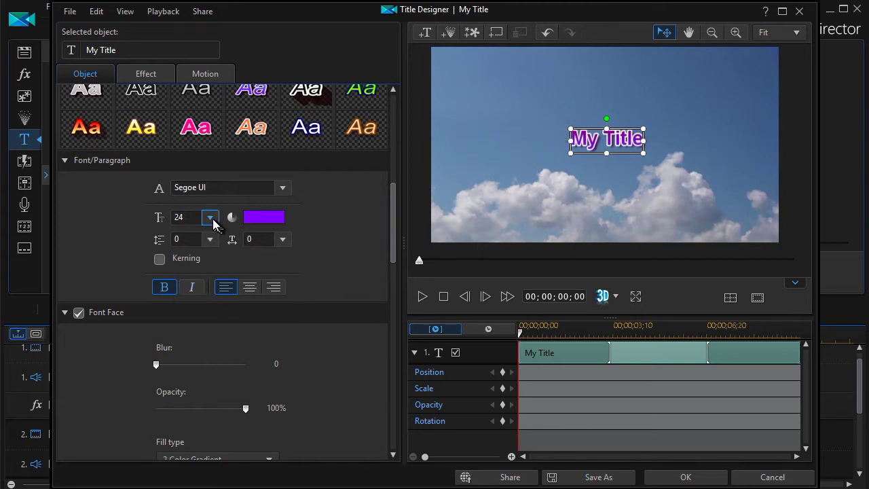
{"action": "left_click", "coordinate": [211, 223]}
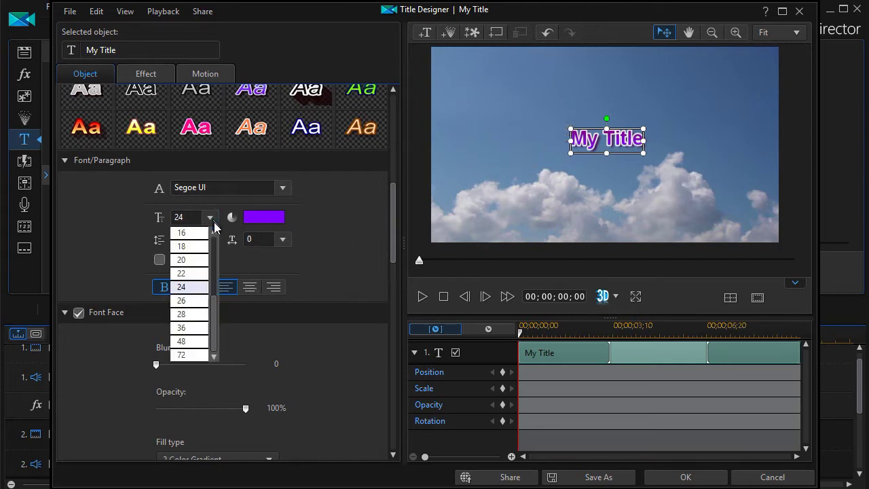
{"action": "left_click", "coordinate": [186, 355]}
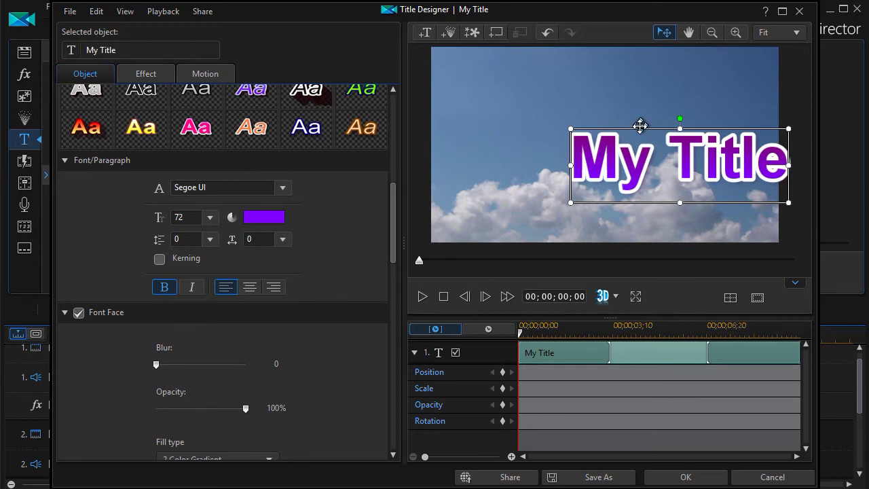
Replace the title text with '1:00' and move it to the upper right corner
{"action": "left_click_drag", "start_coordinate": [639, 128], "coordinate": [615, 60]}
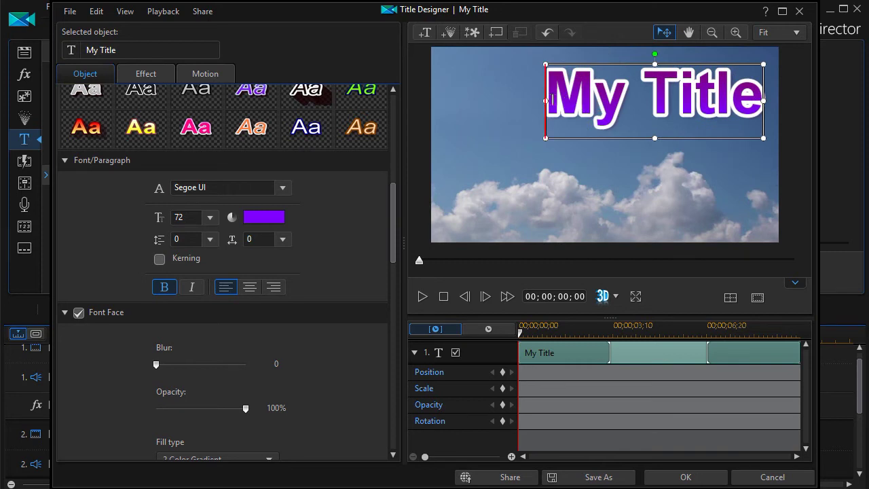
{"action": "left_click_drag", "start_coordinate": [552, 101], "coordinate": [754, 103]}
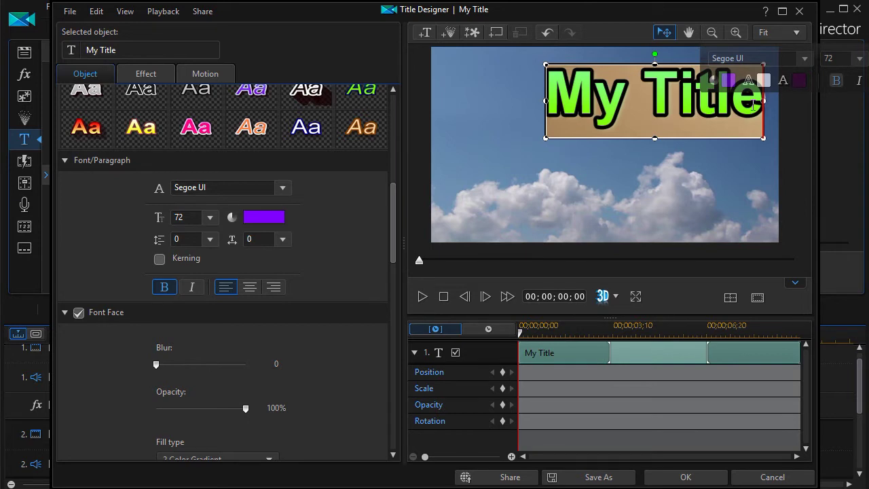
{"action": "type", "text": "1:00"}
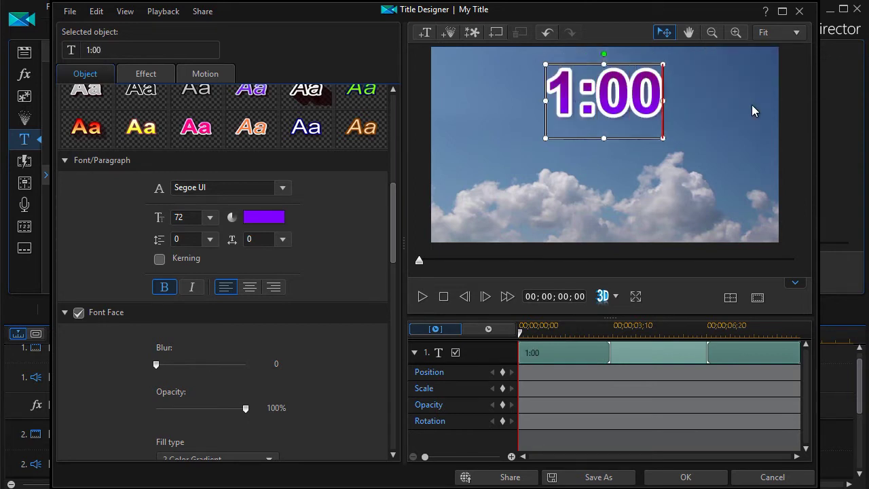
{"action": "left_click", "coordinate": [620, 178]}
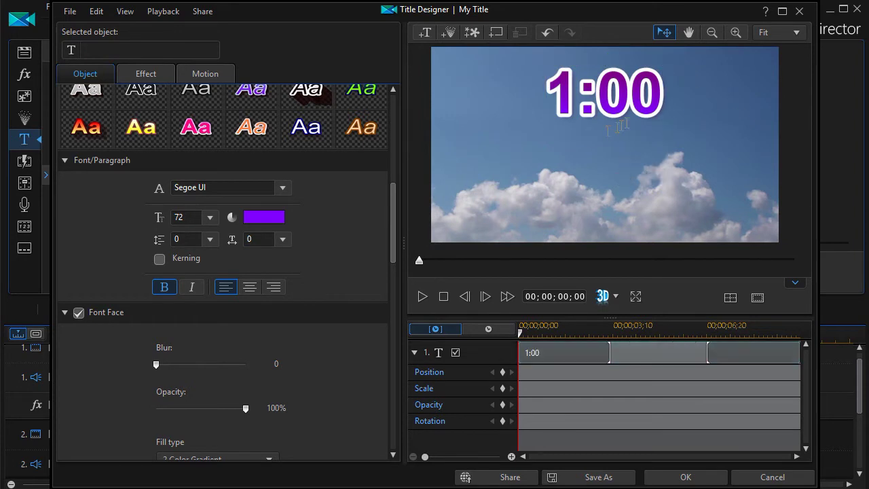
{"action": "left_click", "coordinate": [616, 89]}
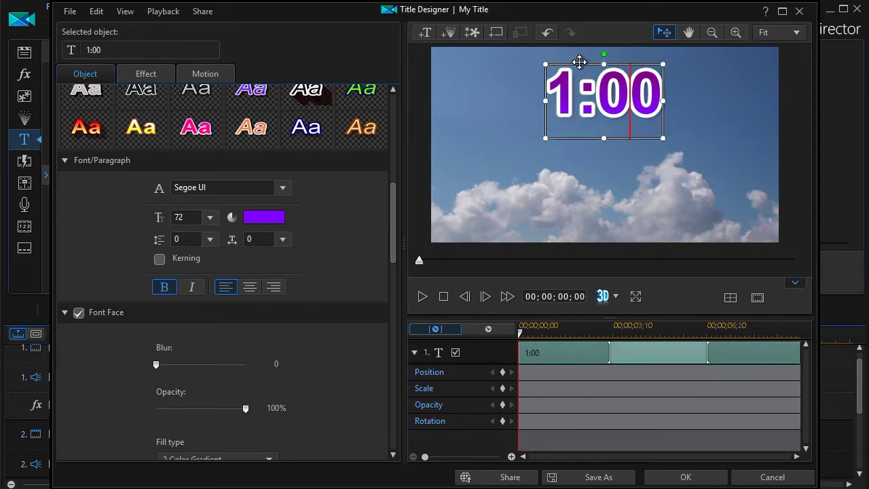
{"action": "left_click_drag", "start_coordinate": [579, 60], "coordinate": [676, 62]}
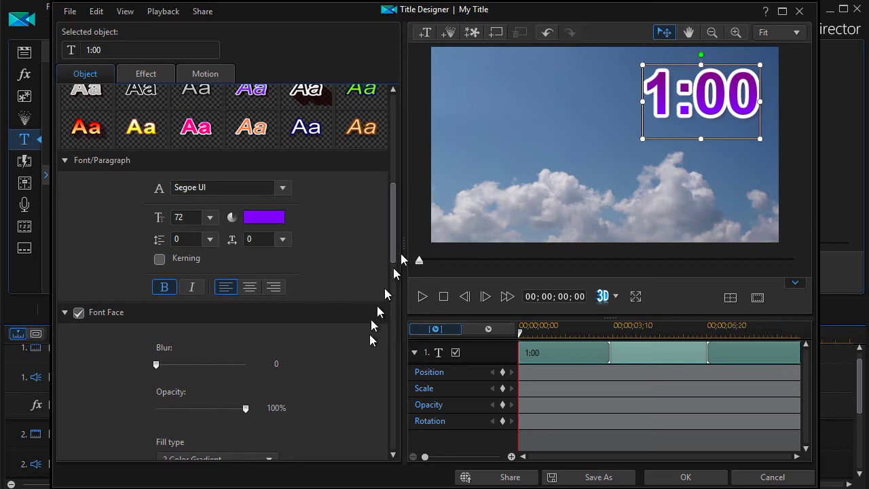
{"action": "left_click", "coordinate": [680, 477]}
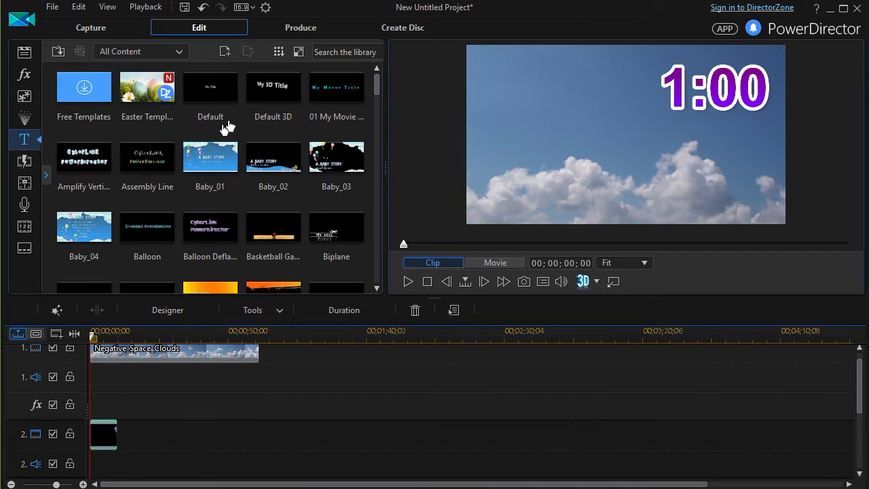
Add another Default title on track 3 and give it the blue-outlined character preset
{"action": "left_click_drag", "start_coordinate": [220, 95], "coordinate": [80, 446]}
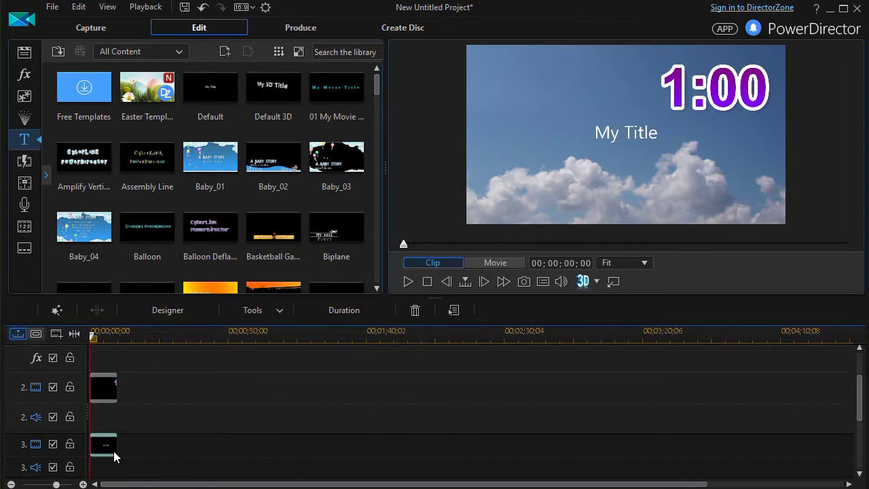
{"action": "double_click", "coordinate": [114, 451]}
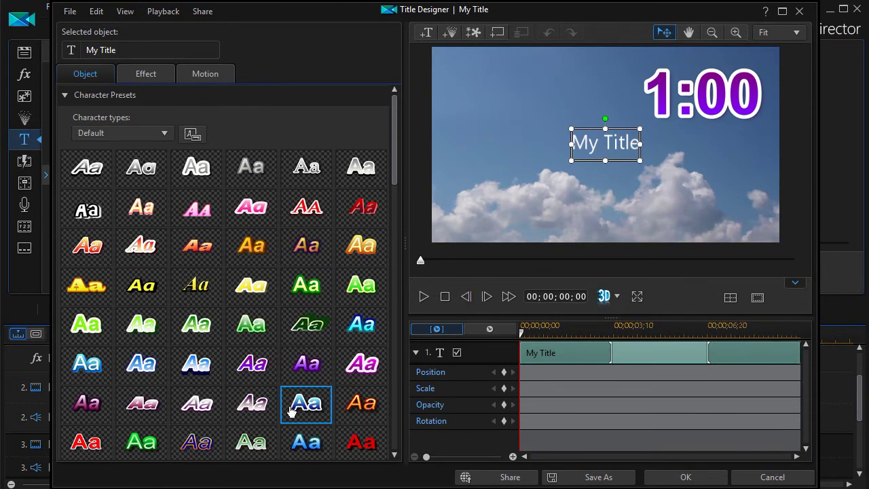
{"action": "left_click", "coordinate": [301, 411]}
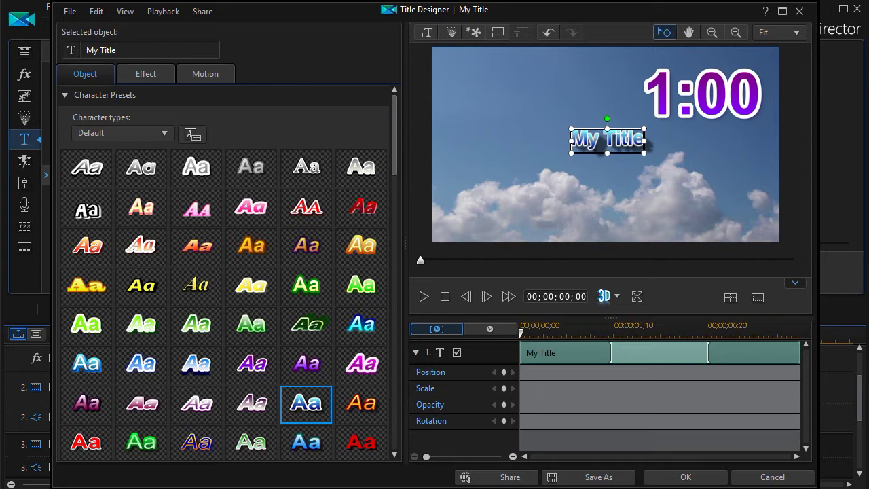
Change its text to 'Session resumes in:' and place it just left of 1:00
{"action": "left_click_drag", "start_coordinate": [571, 140], "coordinate": [659, 144]}
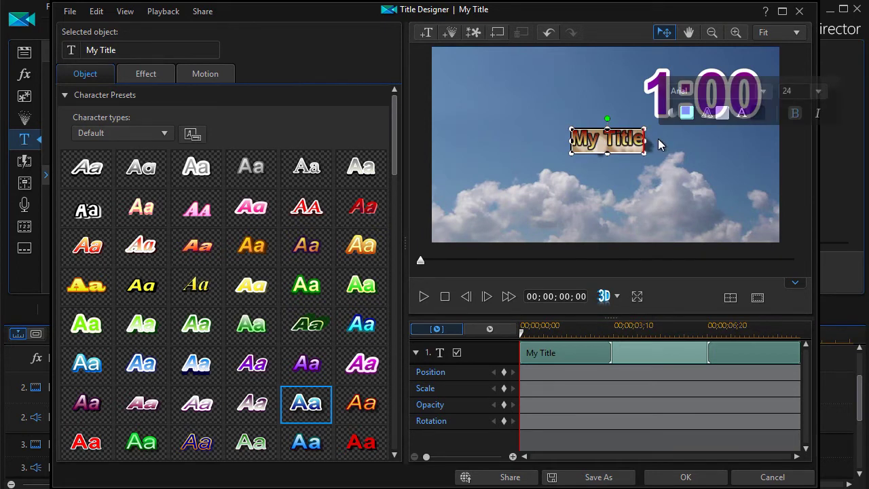
{"action": "type", "text": "Session resu"}
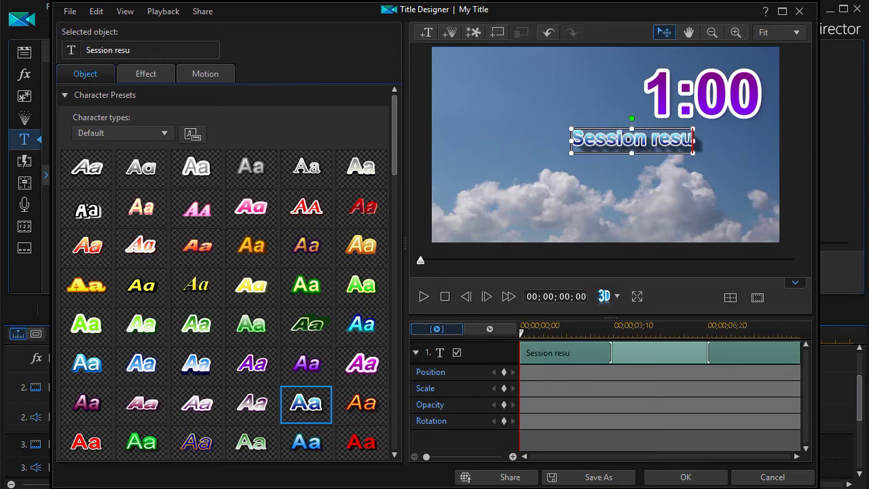
{"action": "type", "text": "mes in:"}
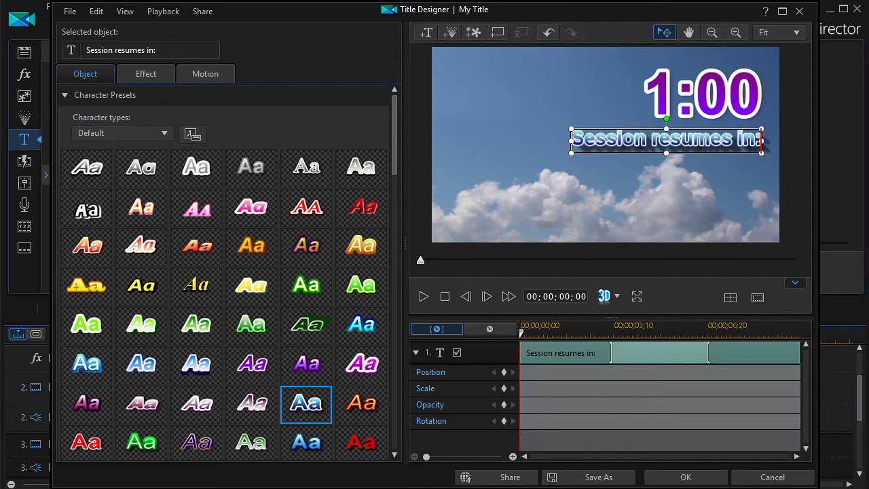
{"action": "left_click", "coordinate": [642, 127]}
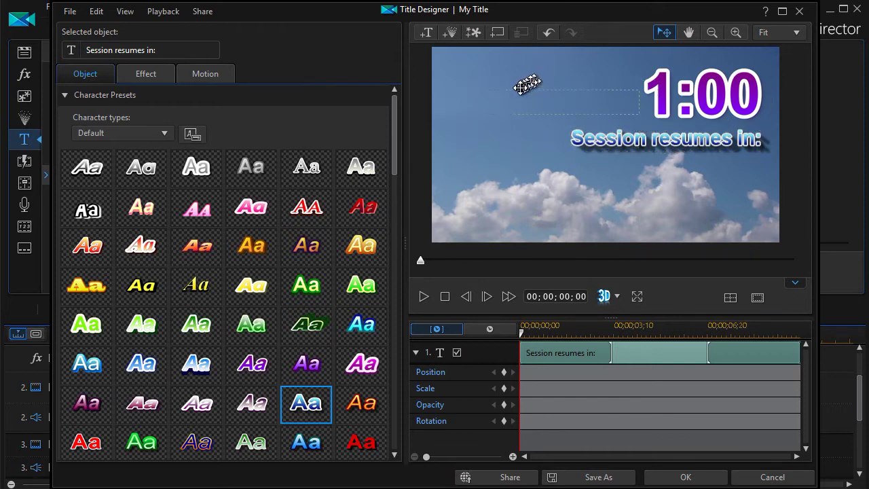
{"action": "left_click_drag", "start_coordinate": [516, 97], "coordinate": [516, 95]}
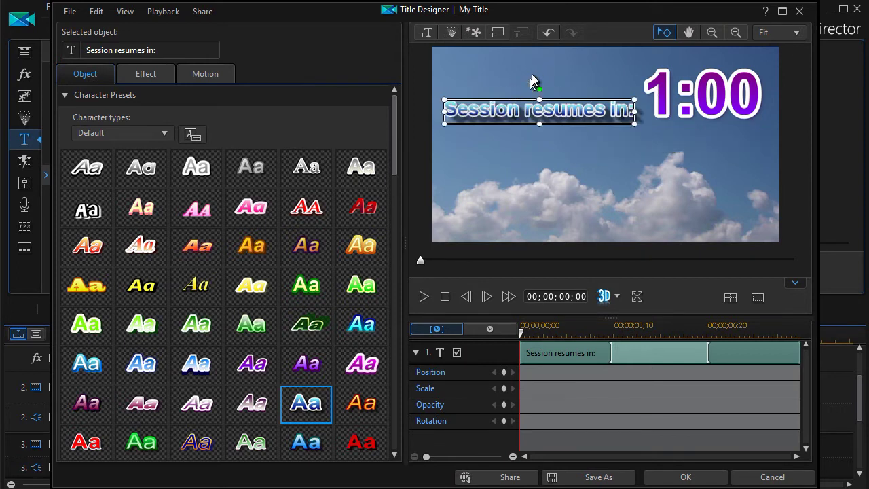
{"action": "left_click", "coordinate": [531, 74]}
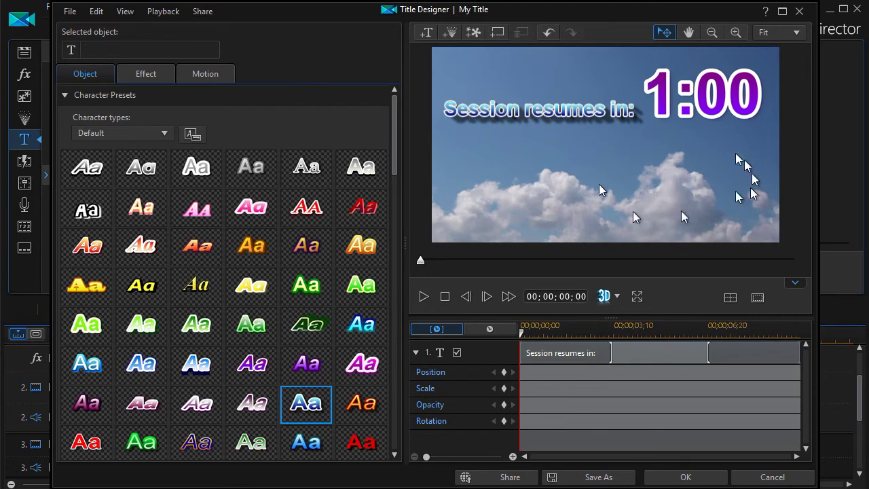
{"action": "left_click", "coordinate": [685, 477]}
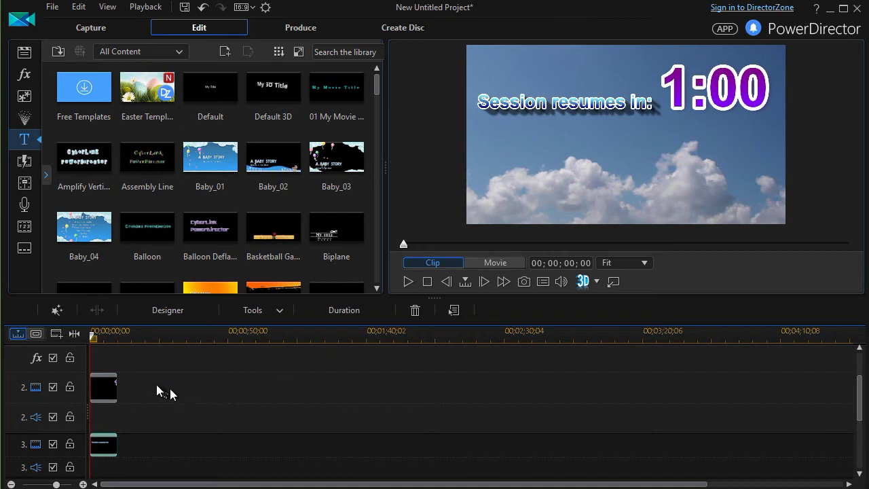
Set the 1:00 title clip on track 2 to a duration of 00;00;01;00
{"action": "left_click", "coordinate": [105, 391]}
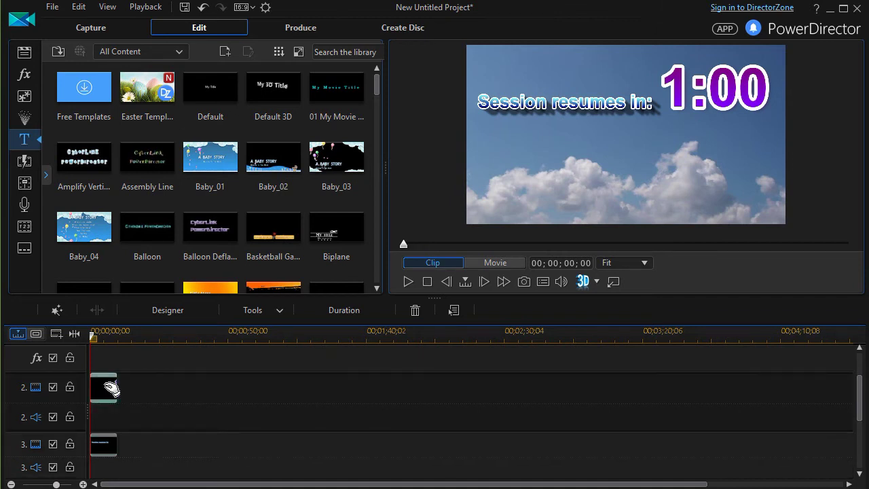
{"action": "left_click", "coordinate": [188, 387]}
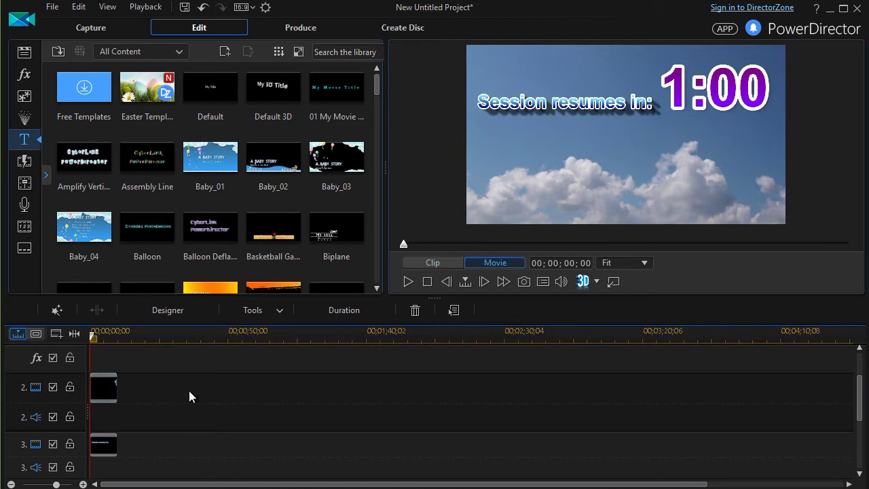
{"action": "left_click", "coordinate": [107, 393]}
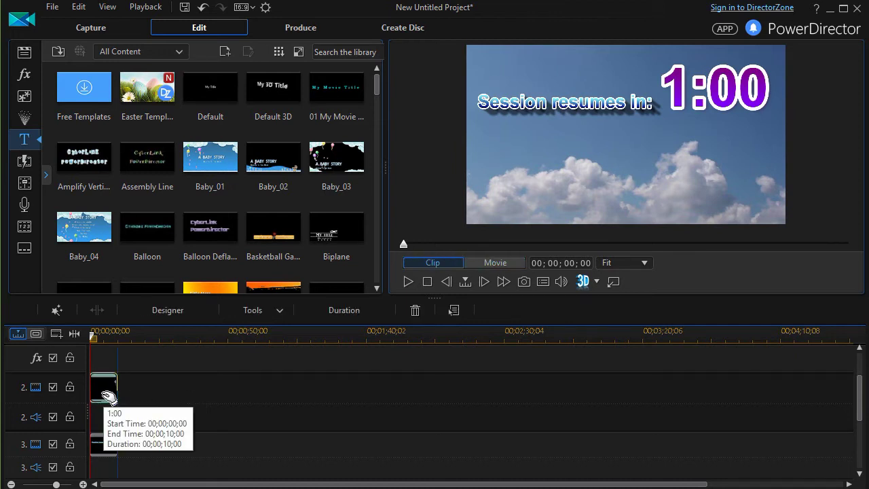
{"action": "left_click", "coordinate": [338, 310]}
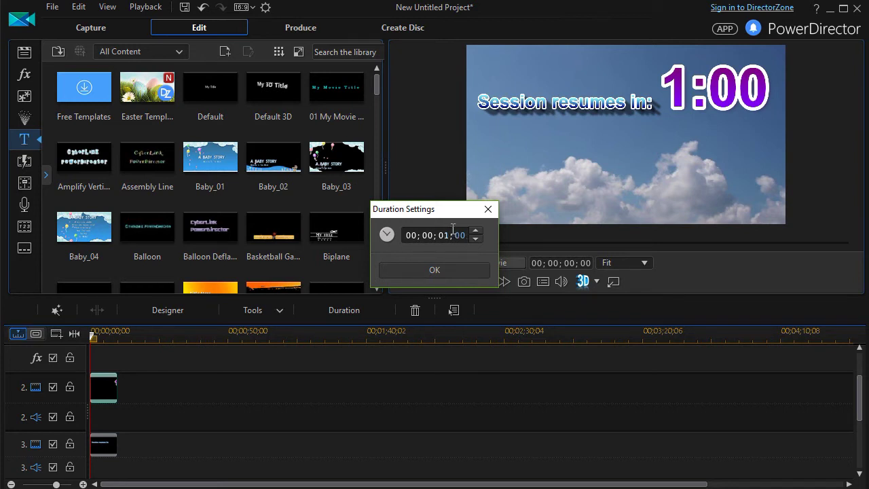
{"action": "left_click", "coordinate": [486, 274]}
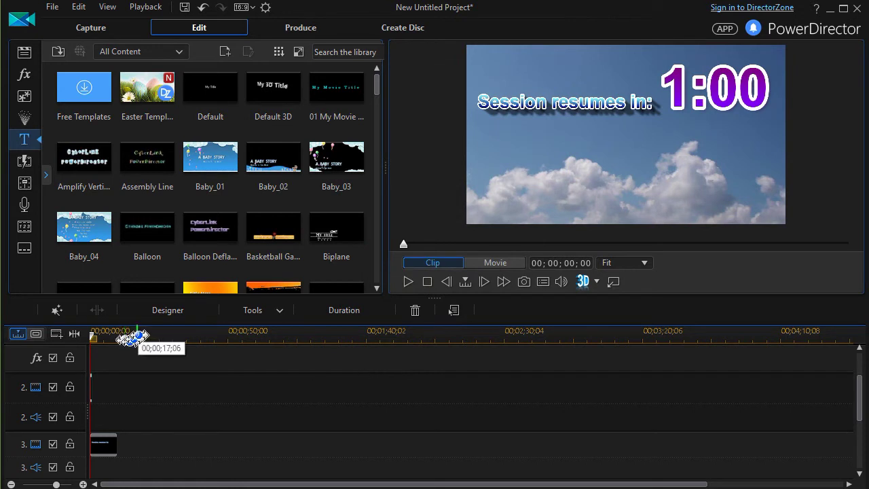
{"action": "left_click_drag", "start_coordinate": [136, 333], "coordinate": [272, 334]}
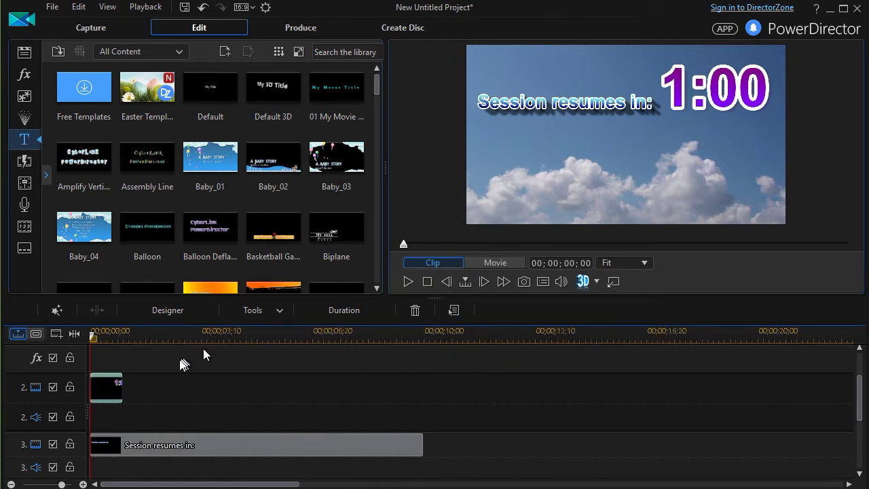
Copy the one-second title clip and paste-insert it three times, making four clips
{"action": "right_click", "coordinate": [117, 385]}
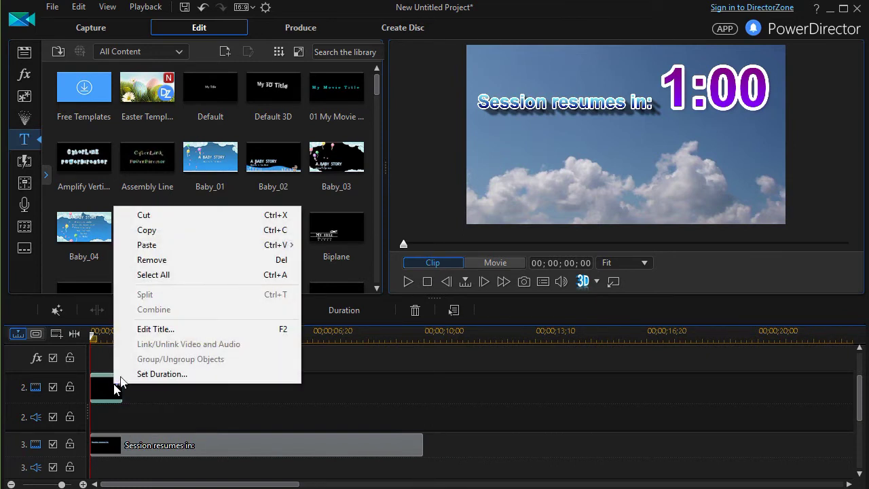
{"action": "left_click", "coordinate": [178, 232]}
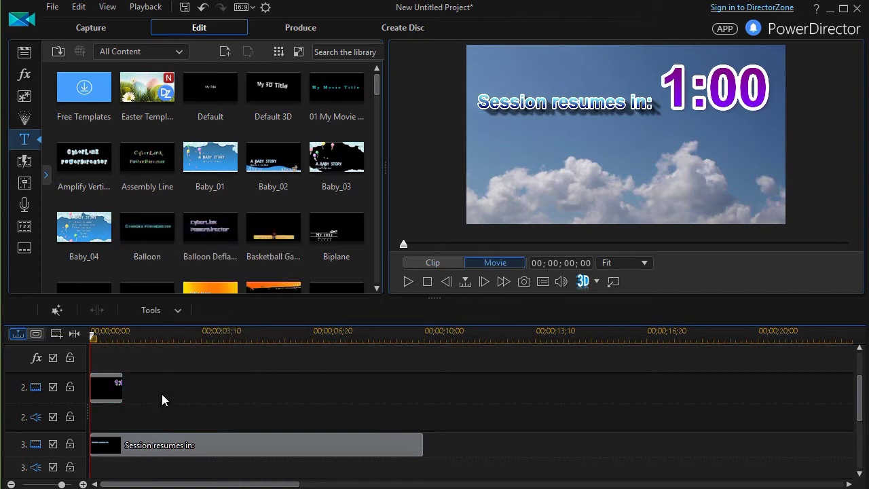
{"action": "left_click_drag", "start_coordinate": [93, 335], "coordinate": [124, 355]}
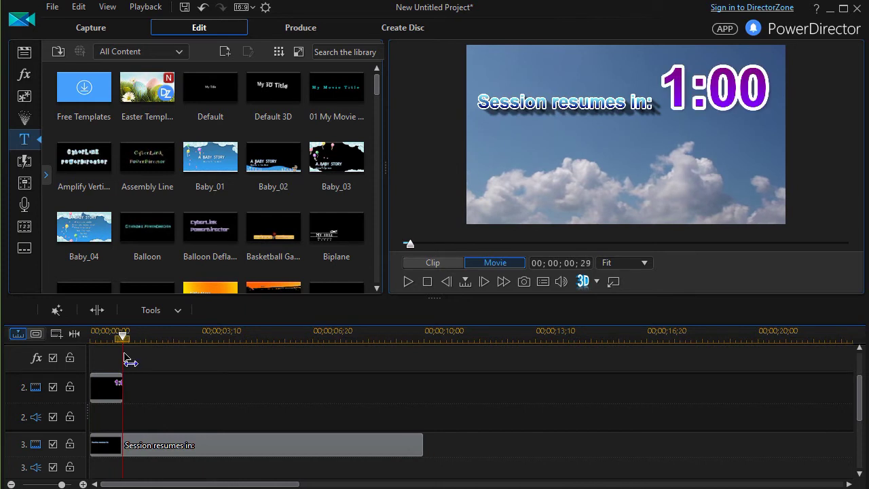
{"action": "right_click", "coordinate": [141, 392]}
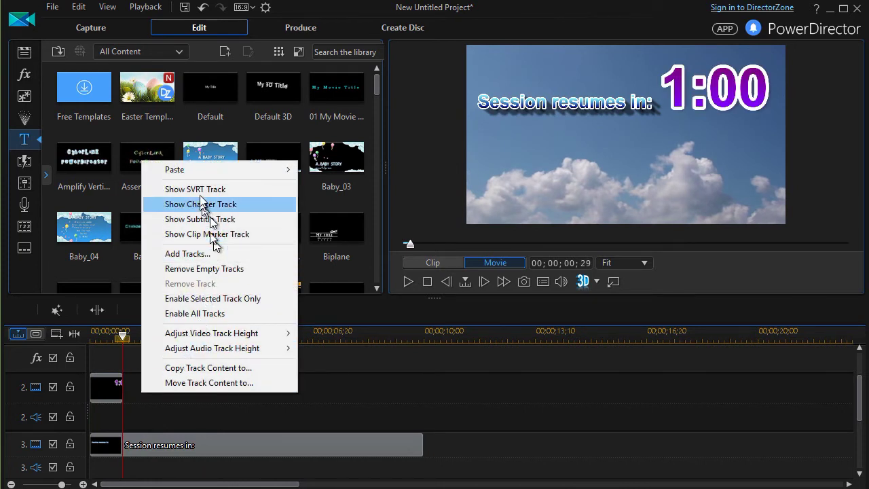
{"action": "mouse_move", "coordinate": [191, 171]}
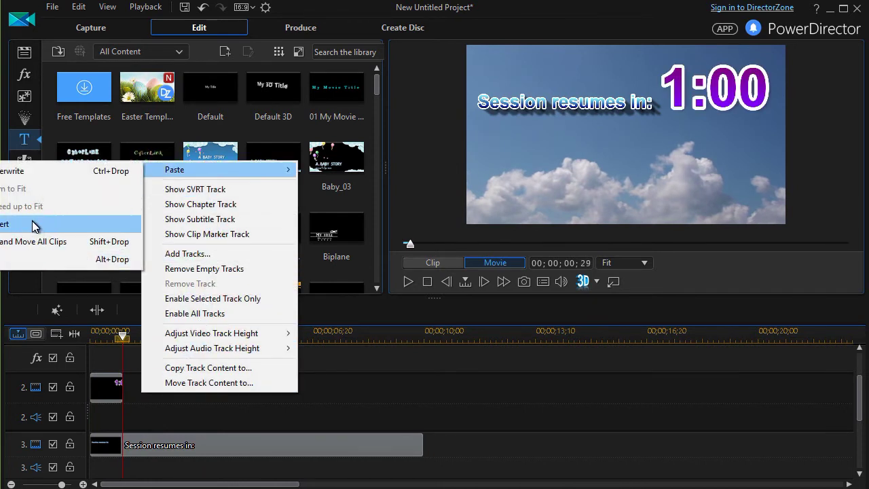
{"action": "left_click", "coordinate": [31, 224]}
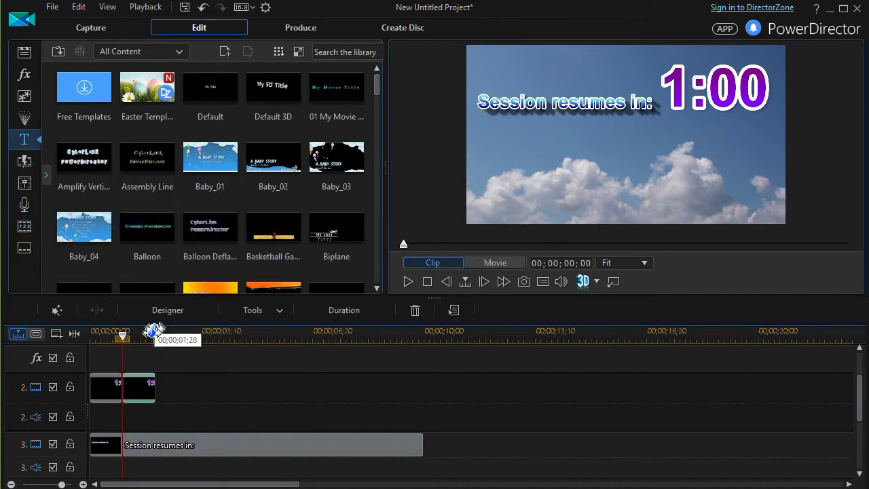
{"action": "right_click", "coordinate": [172, 385]}
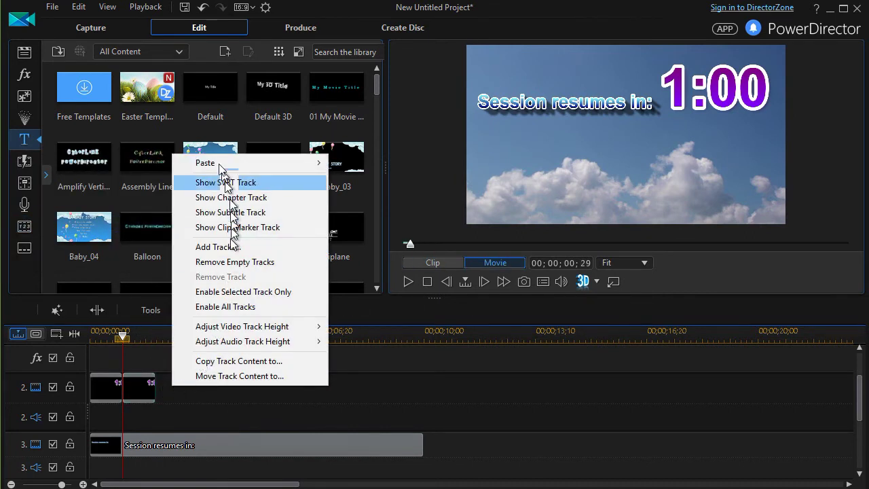
{"action": "mouse_move", "coordinate": [204, 163]}
{"action": "left_click", "coordinate": [126, 218]}
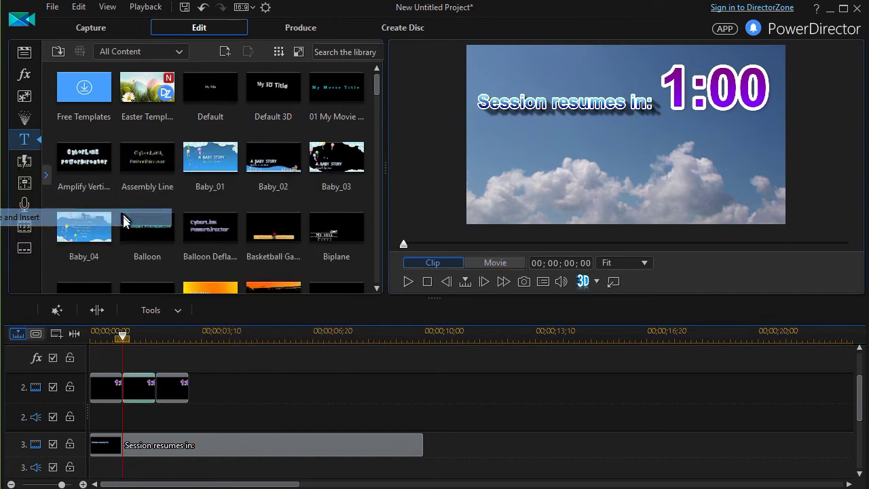
{"action": "right_click", "coordinate": [248, 387]}
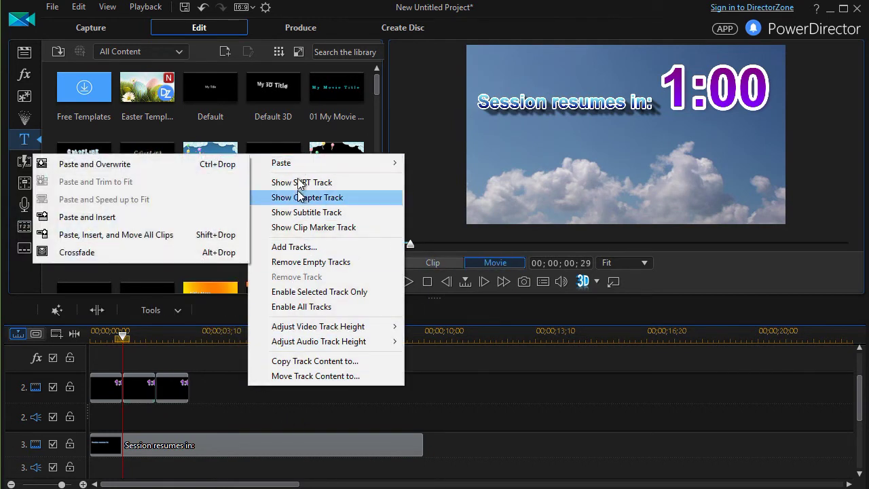
{"action": "left_click", "coordinate": [173, 216]}
Copy the four title clips and paste-insert them, making eight
{"action": "left_click_drag", "start_coordinate": [262, 391], "coordinate": [91, 389]}
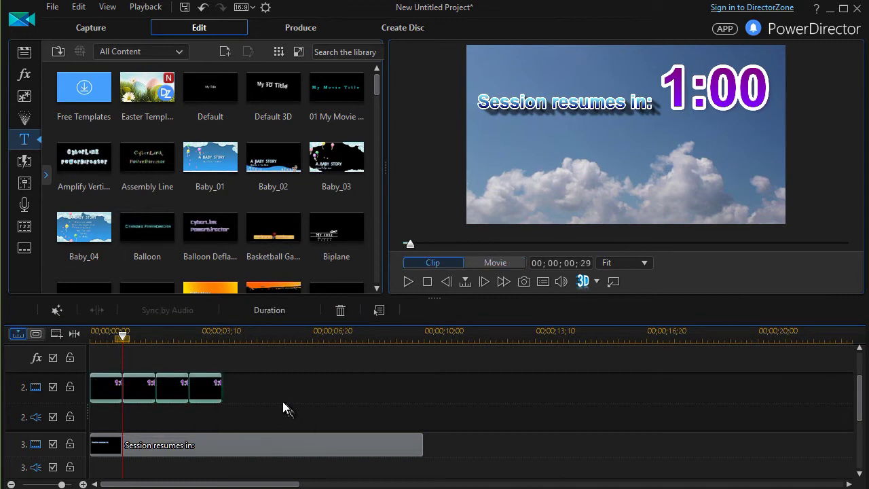
{"action": "right_click", "coordinate": [201, 391]}
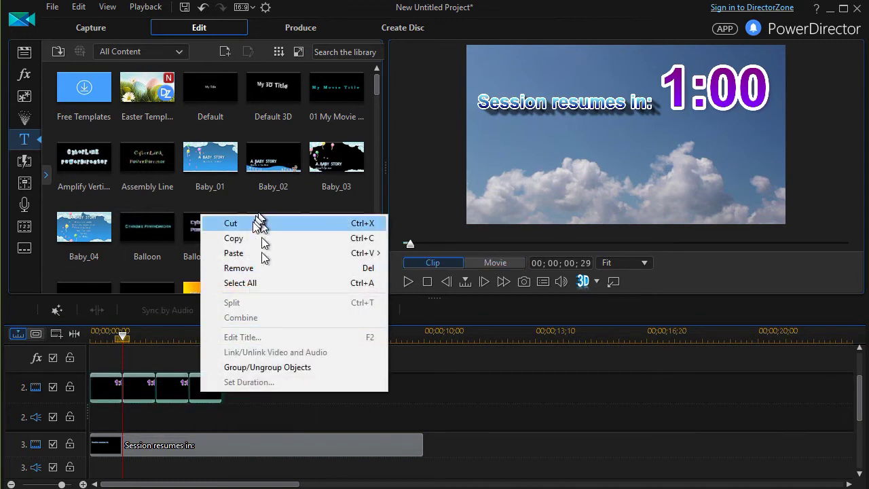
{"action": "left_click", "coordinate": [248, 239]}
{"action": "left_click", "coordinate": [256, 398]}
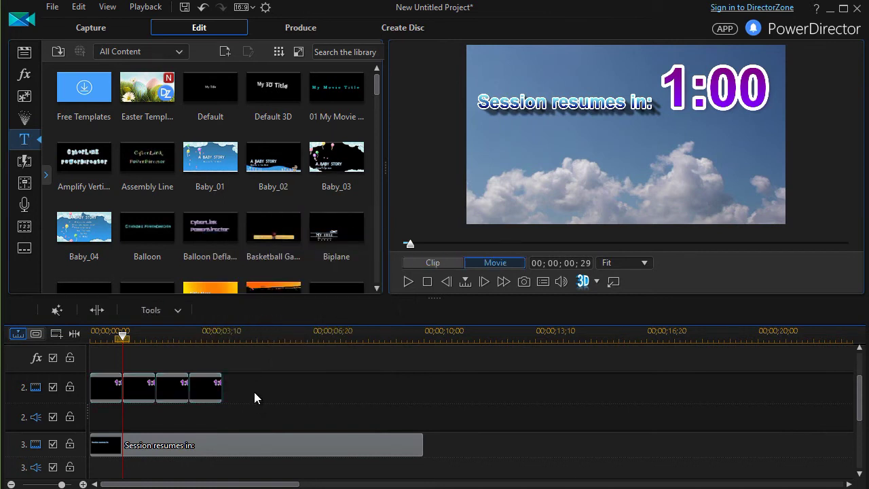
{"action": "right_click", "coordinate": [255, 393]}
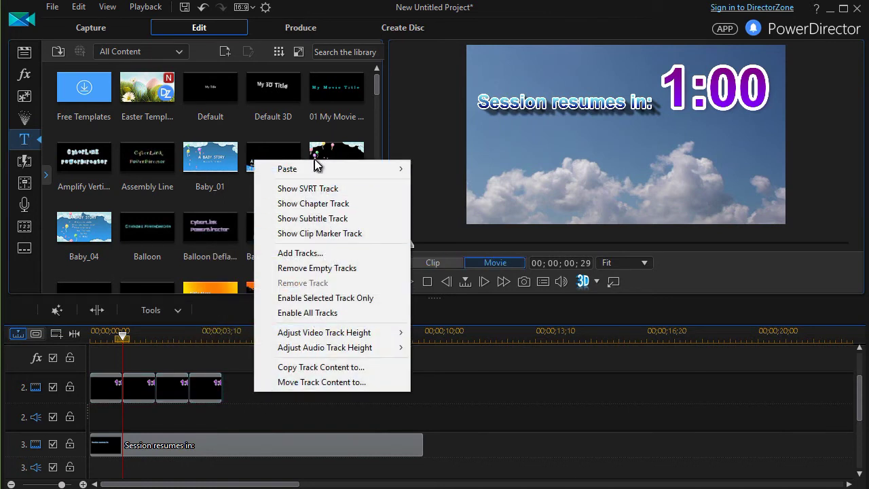
{"action": "mouse_move", "coordinate": [311, 166]}
{"action": "left_click", "coordinate": [214, 223]}
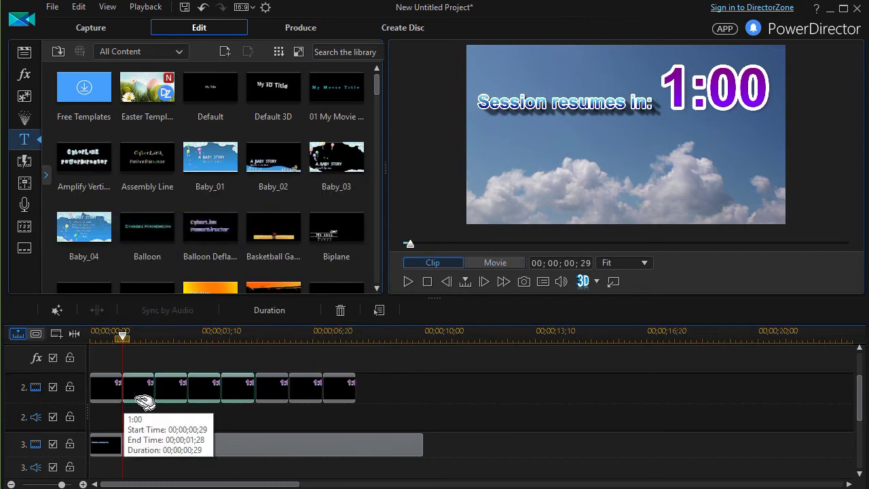
Copy all eight clips and paste-insert them after the playhead, making sixteen
{"action": "left_click", "coordinate": [388, 394]}
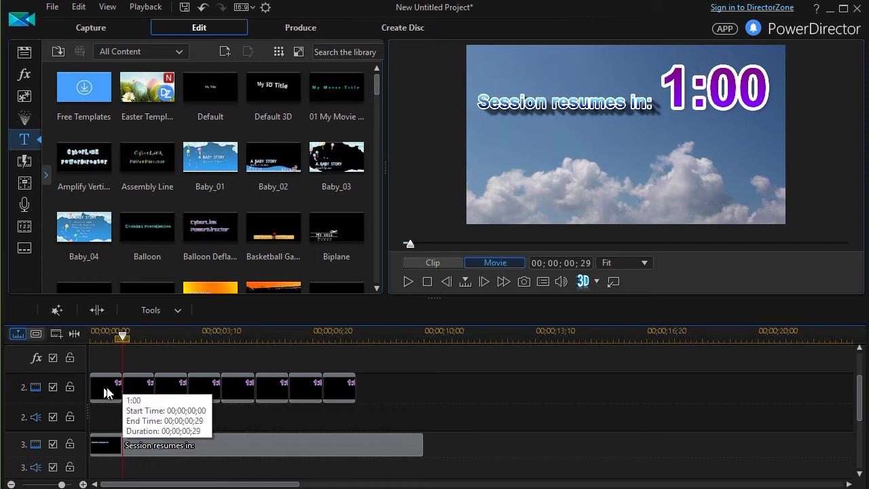
{"action": "right_click", "coordinate": [392, 390]}
{"action": "left_click", "coordinate": [380, 386]}
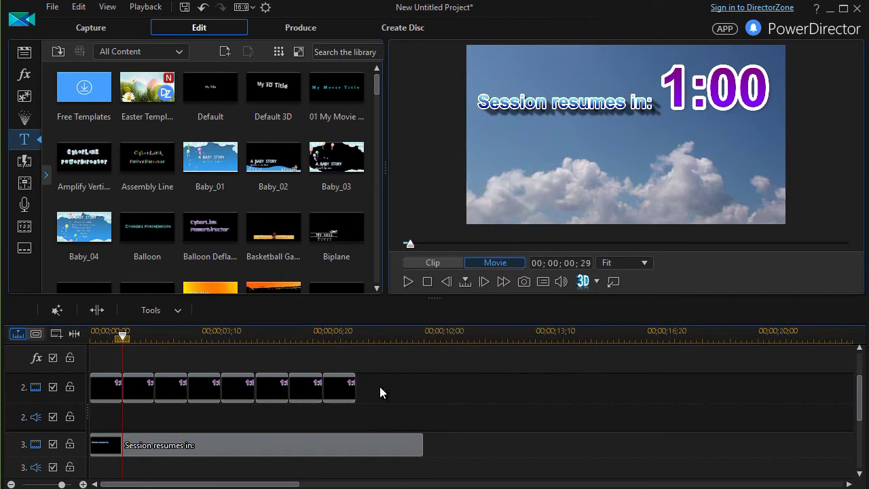
{"action": "left_click_drag", "start_coordinate": [379, 386], "coordinate": [102, 390]}
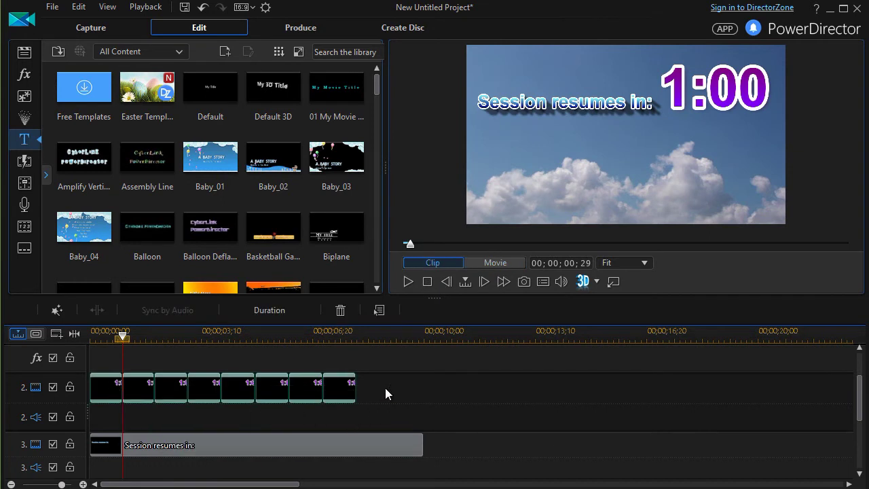
{"action": "right_click", "coordinate": [320, 381]}
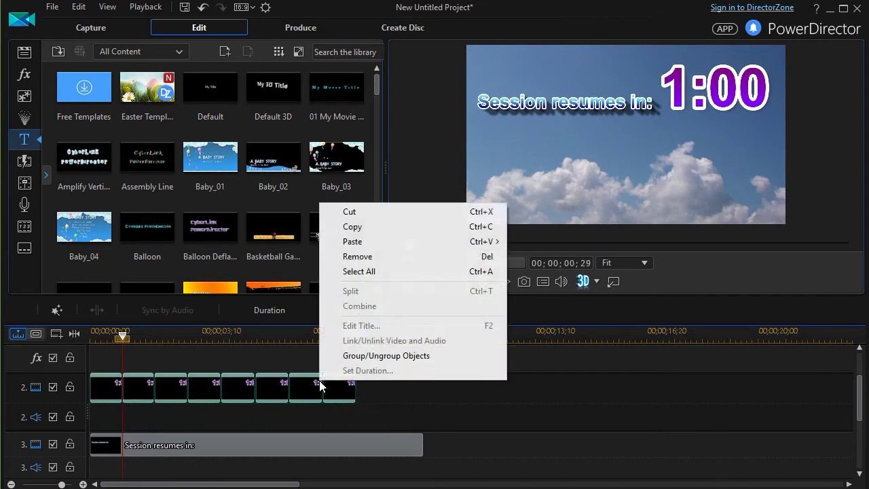
{"action": "left_click", "coordinate": [358, 226]}
{"action": "left_click", "coordinate": [369, 386]}
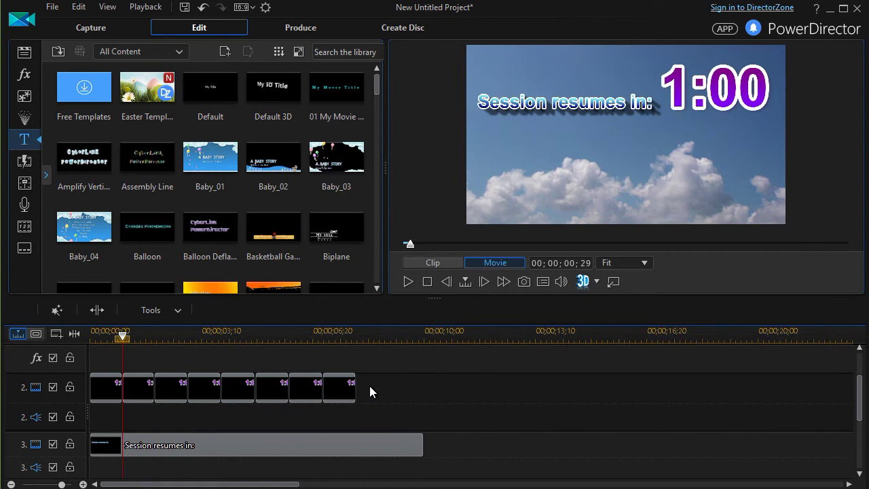
{"action": "right_click", "coordinate": [369, 385]}
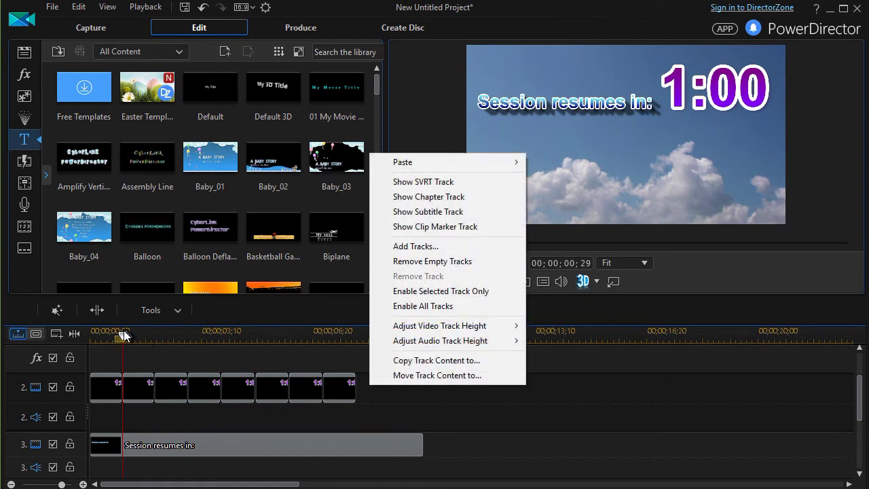
{"action": "left_click_drag", "start_coordinate": [122, 333], "coordinate": [362, 399]}
{"action": "right_click", "coordinate": [372, 384]}
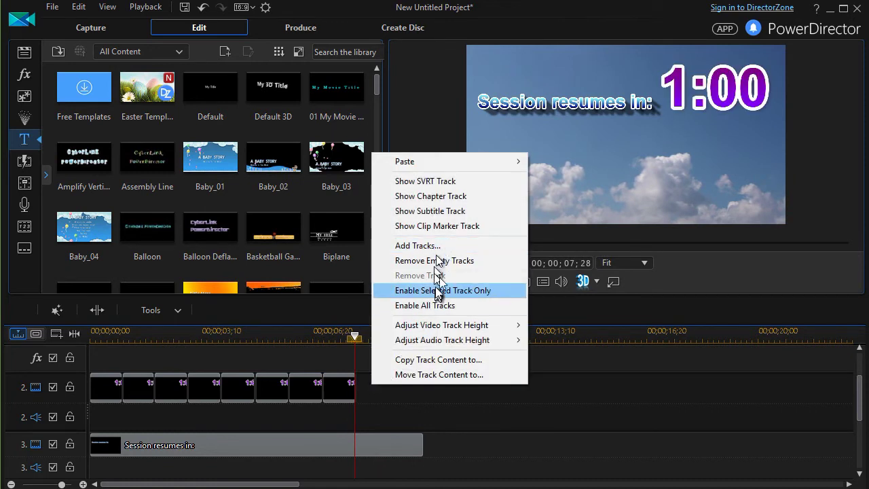
{"action": "mouse_move", "coordinate": [431, 163]}
{"action": "left_click", "coordinate": [276, 217]}
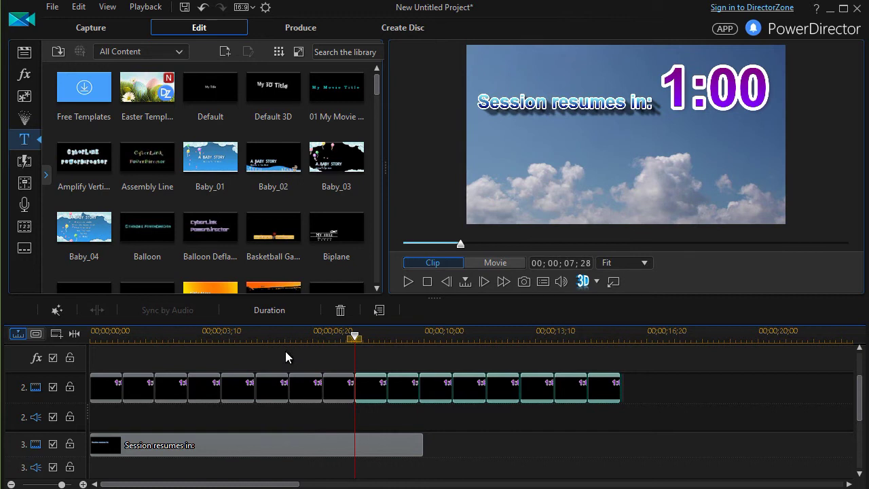
{"action": "left_click", "coordinate": [117, 384]}
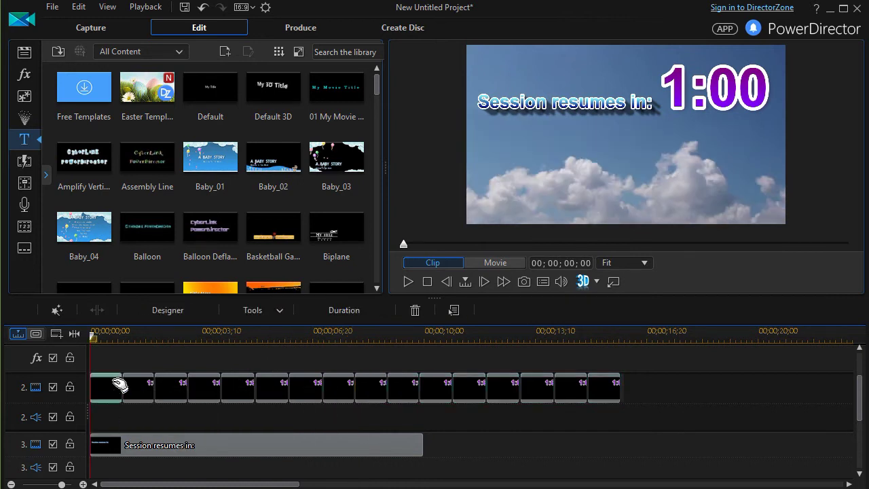
Change the second countdown title's text from 1:00 to 0:59
{"action": "left_click", "coordinate": [151, 385]}
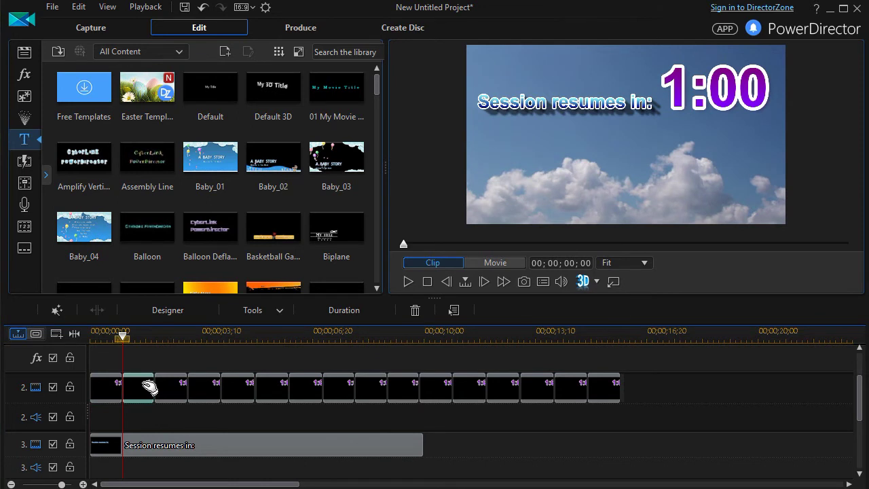
{"action": "double_click", "coordinate": [150, 387]}
{"action": "left_click_drag", "start_coordinate": [671, 96], "coordinate": [645, 96]}
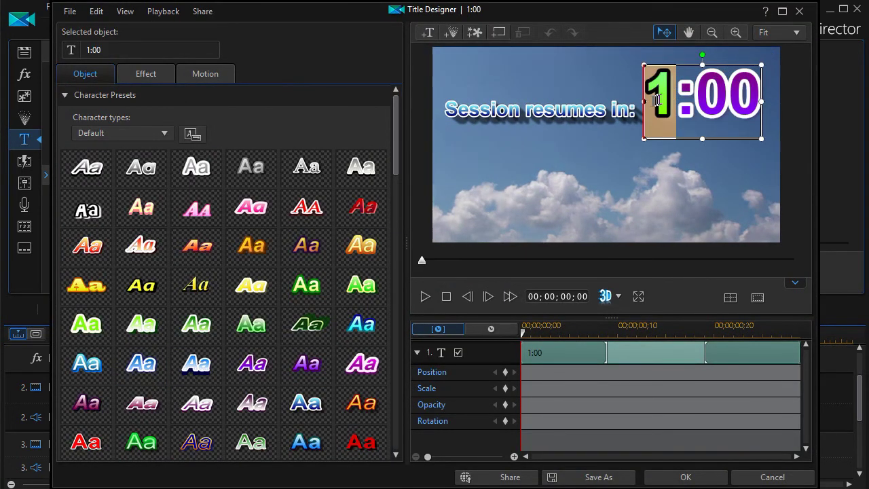
{"action": "type", "text": "0"}
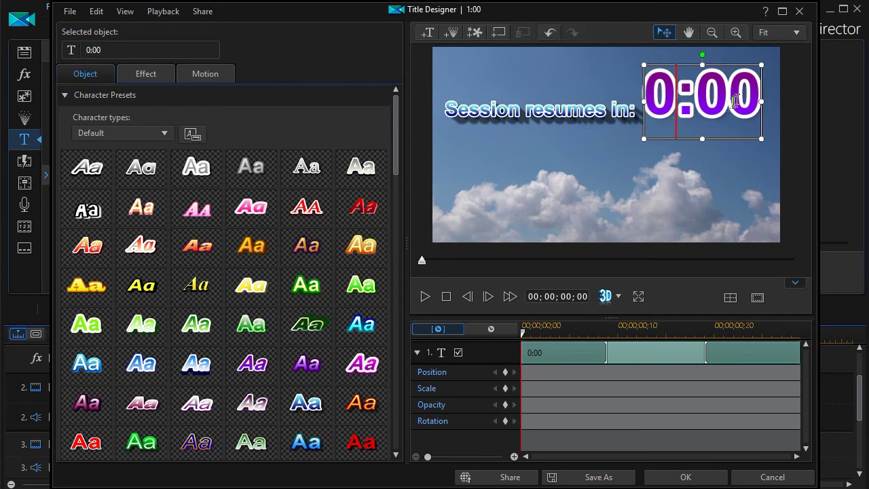
{"action": "left_click_drag", "start_coordinate": [707, 103], "coordinate": [742, 100]}
{"action": "type", "text": "59"}
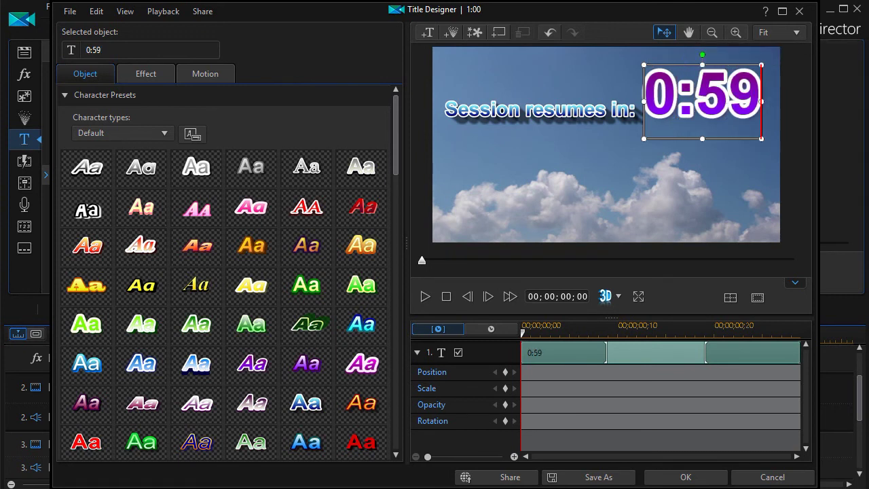
{"action": "left_click", "coordinate": [714, 478]}
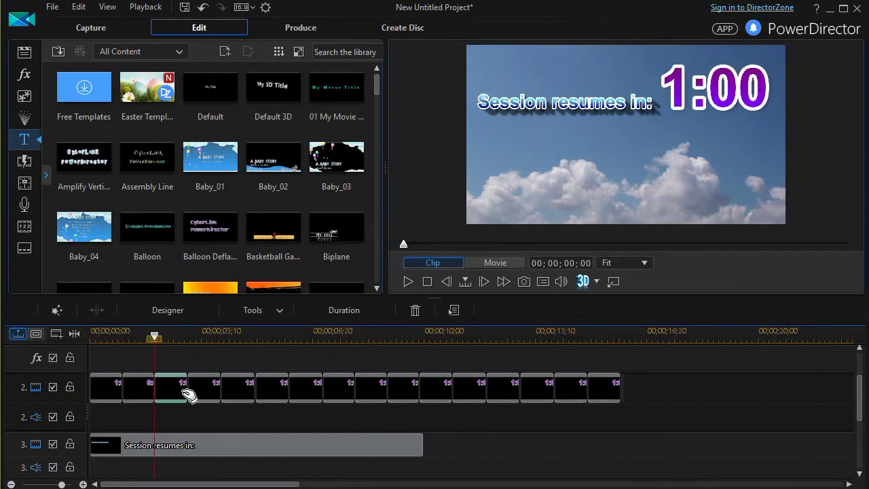
Change the third countdown title's text to 0:58
{"action": "double_click", "coordinate": [689, 105]}
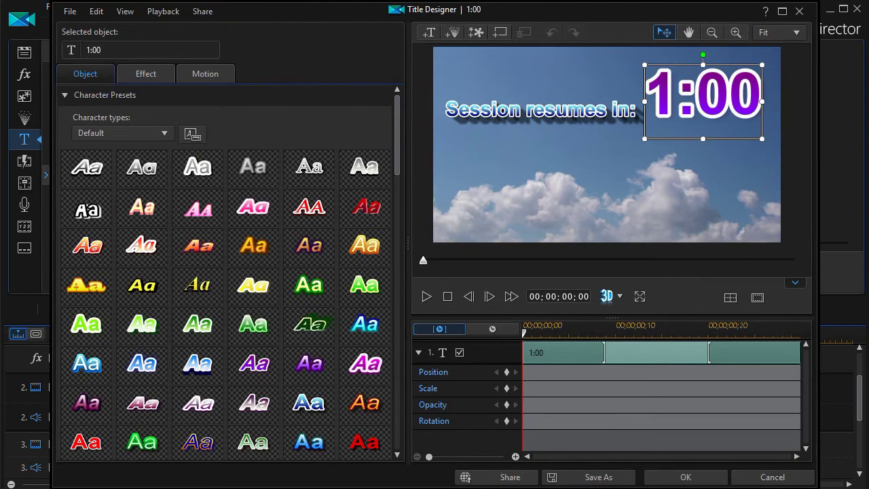
{"action": "double_click", "coordinate": [662, 106]}
{"action": "type", "text": "0"}
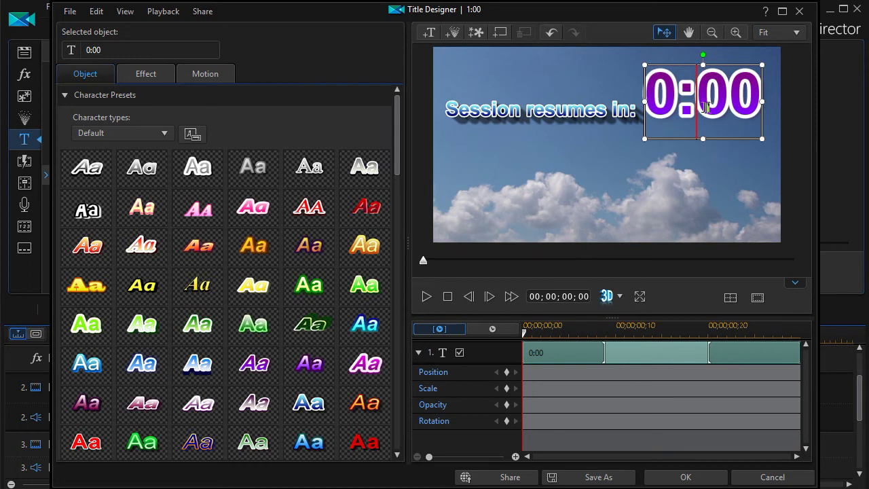
{"action": "double_click", "coordinate": [707, 103]}
{"action": "left_click", "coordinate": [753, 104], "text": "shift"}
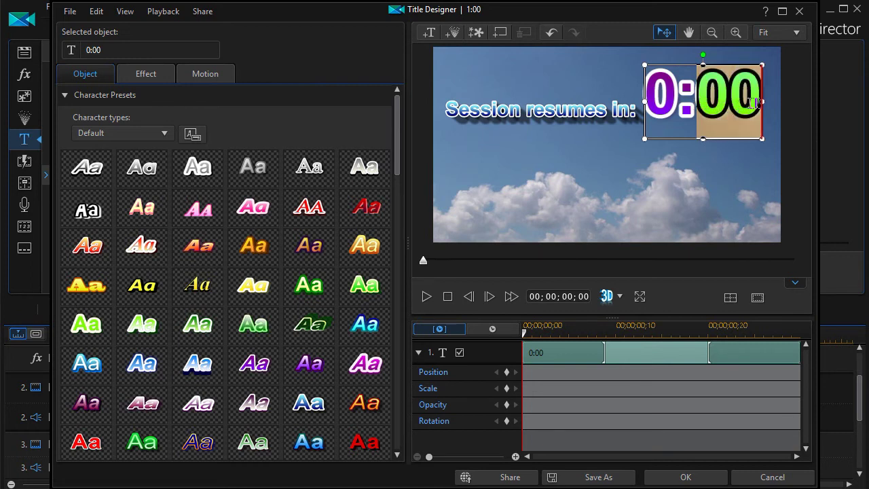
{"action": "type", "text": "58"}
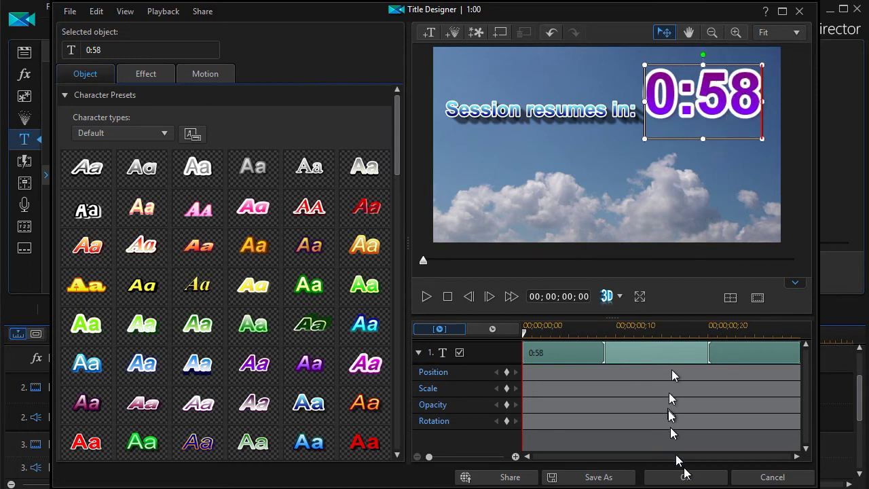
{"action": "left_click", "coordinate": [686, 477]}
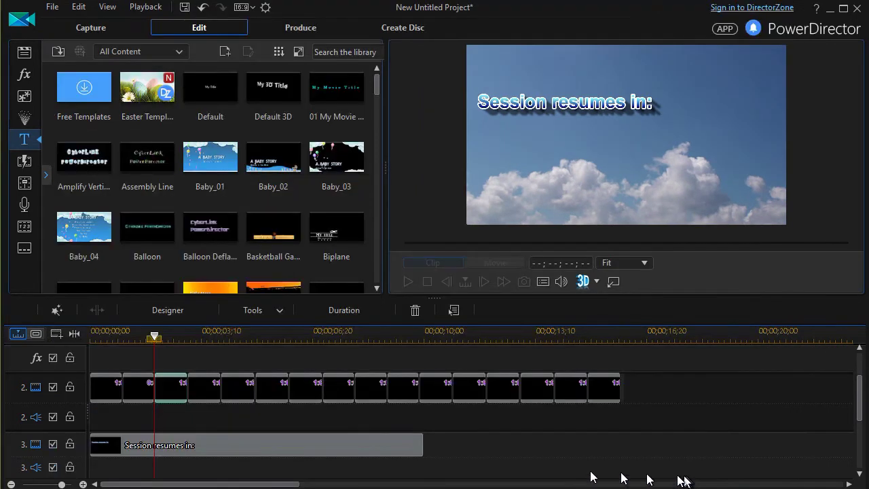
{"action": "left_click", "coordinate": [209, 392]}
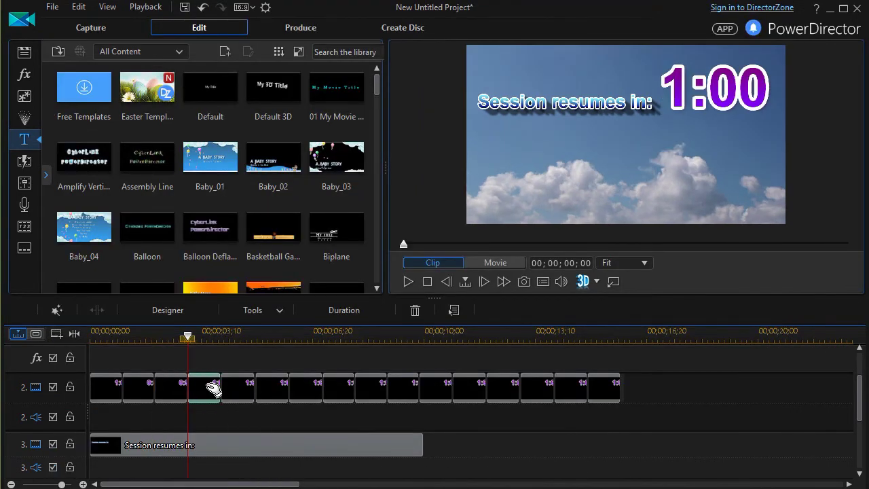
Change the fourth countdown title's text to 0:57
{"action": "double_click", "coordinate": [703, 161]}
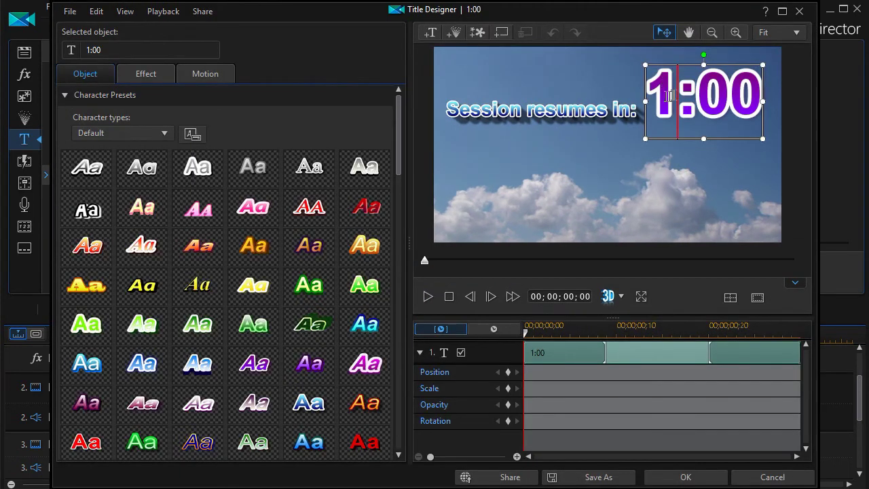
{"action": "left_click_drag", "start_coordinate": [670, 96], "coordinate": [649, 97]}
{"action": "type", "text": "0"}
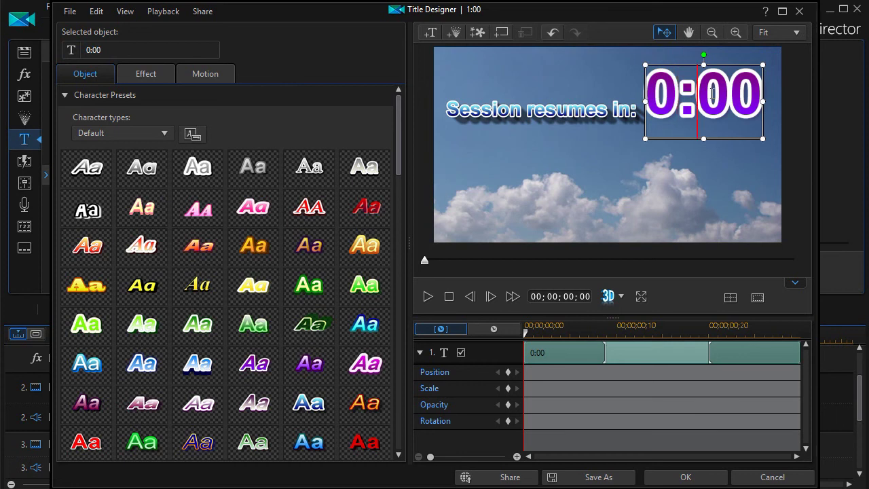
{"action": "left_click_drag", "start_coordinate": [712, 94], "coordinate": [738, 95]}
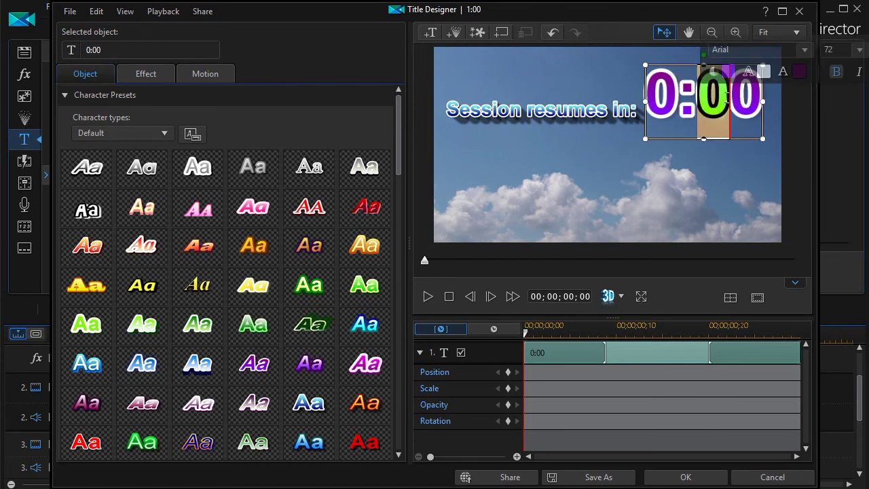
{"action": "type", "text": "57"}
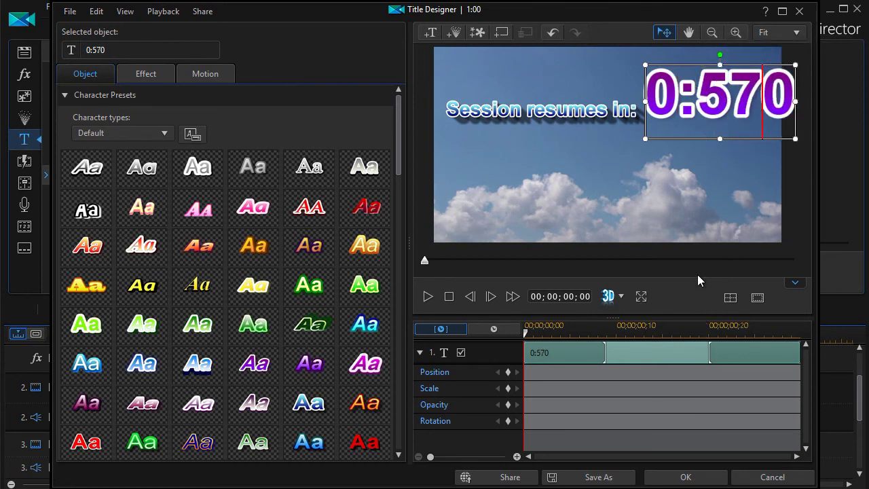
{"action": "key", "text": "Delete"}
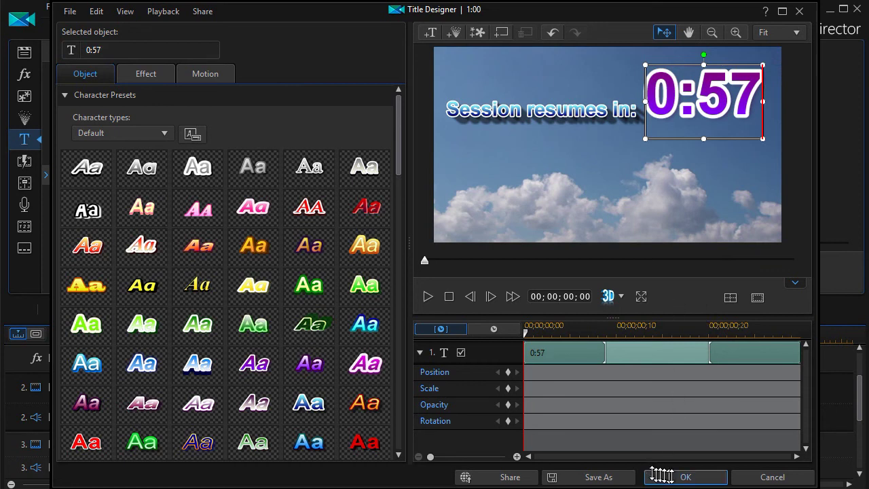
{"action": "left_click", "coordinate": [682, 477]}
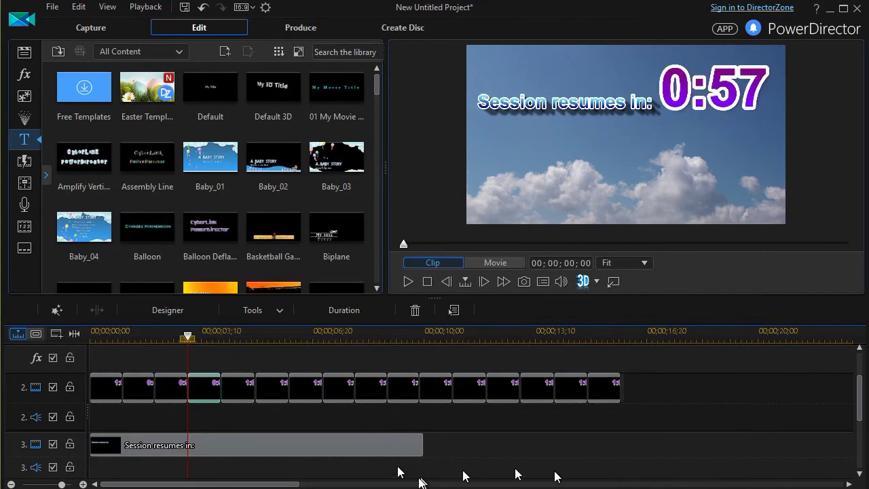
Change the fifth countdown title's text to 0:56
{"action": "left_click", "coordinate": [229, 387]}
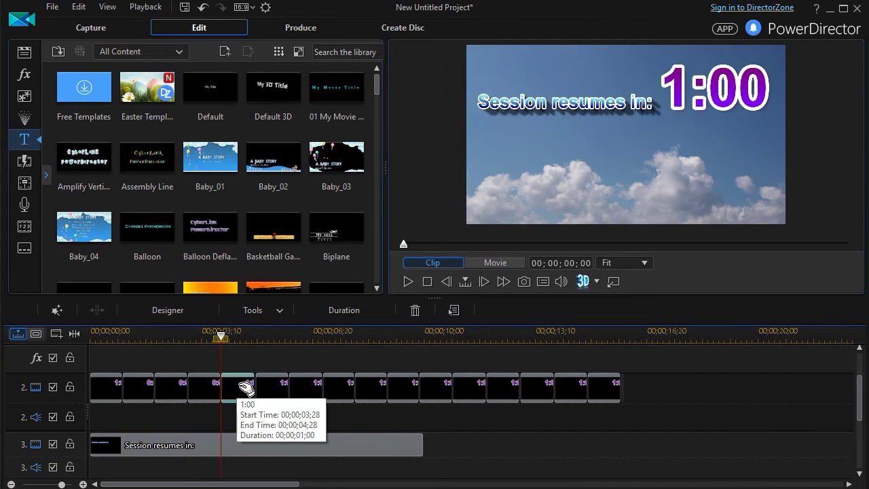
{"action": "double_click", "coordinate": [245, 387]}
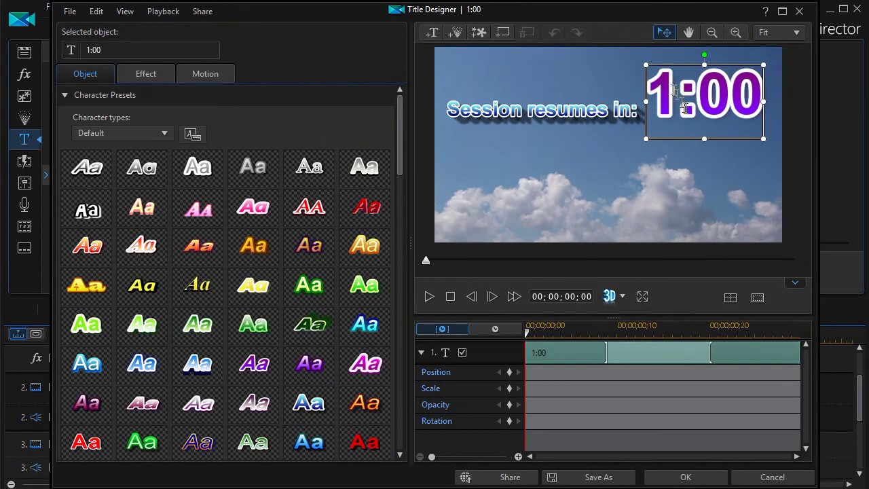
{"action": "left_click_drag", "start_coordinate": [684, 107], "coordinate": [639, 95]}
{"action": "type", "text": "0"}
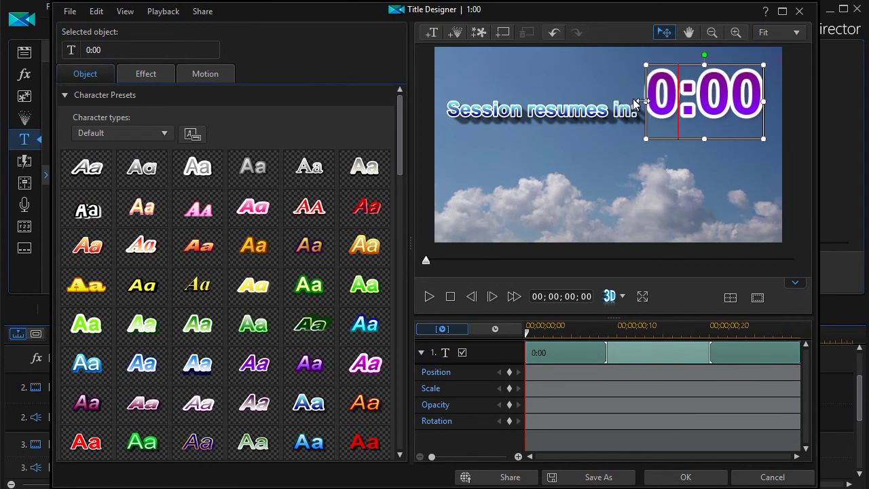
{"action": "left_click_drag", "start_coordinate": [707, 103], "coordinate": [759, 102]}
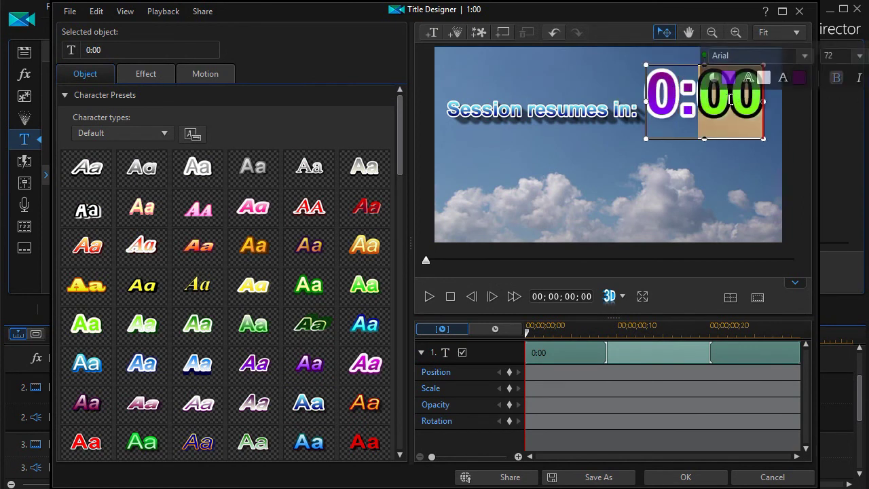
{"action": "type", "text": "56"}
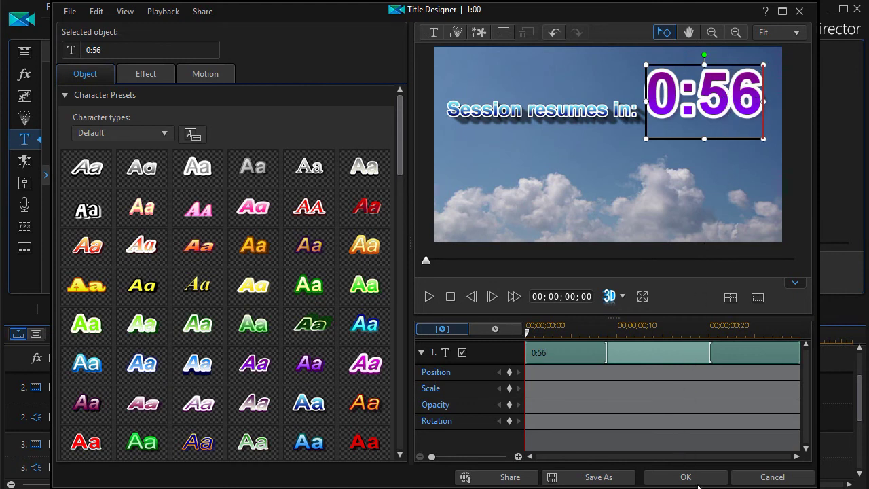
{"action": "left_click", "coordinate": [695, 479]}
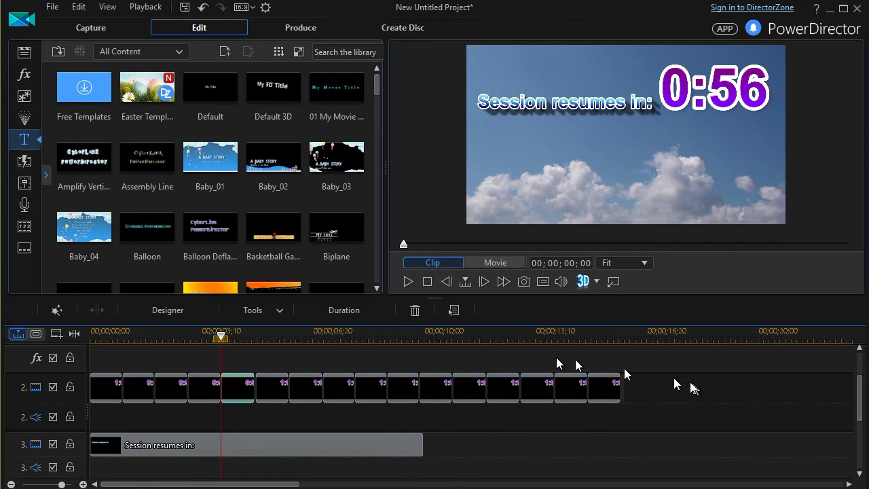
Play the whole countdown movie from the start and pause about seven seconds in
{"action": "left_click", "coordinate": [218, 335]}
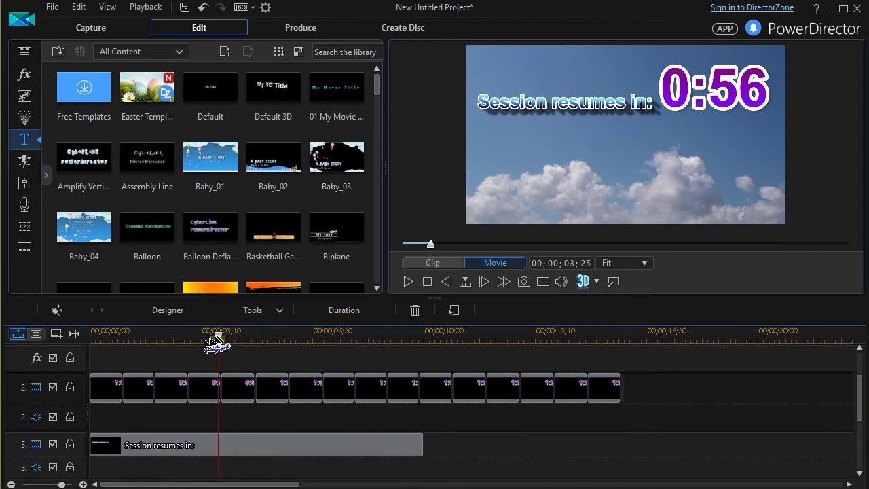
{"action": "key", "text": "Home"}
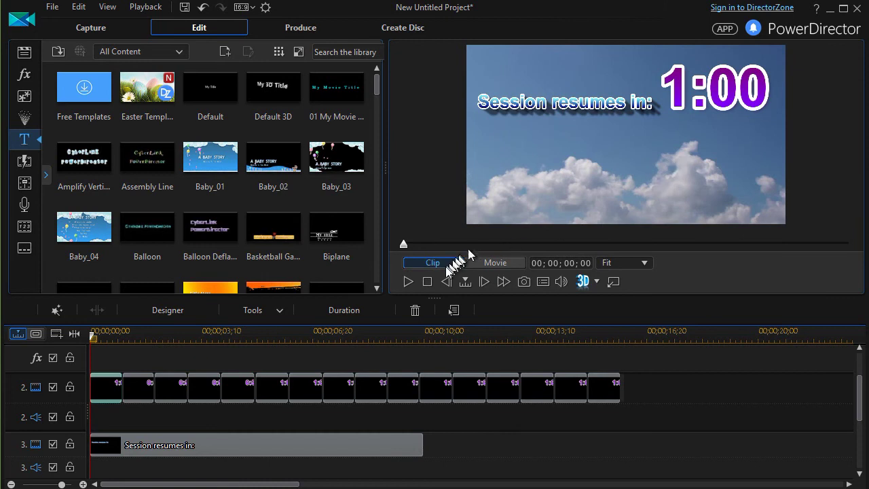
{"action": "left_click", "coordinate": [407, 281]}
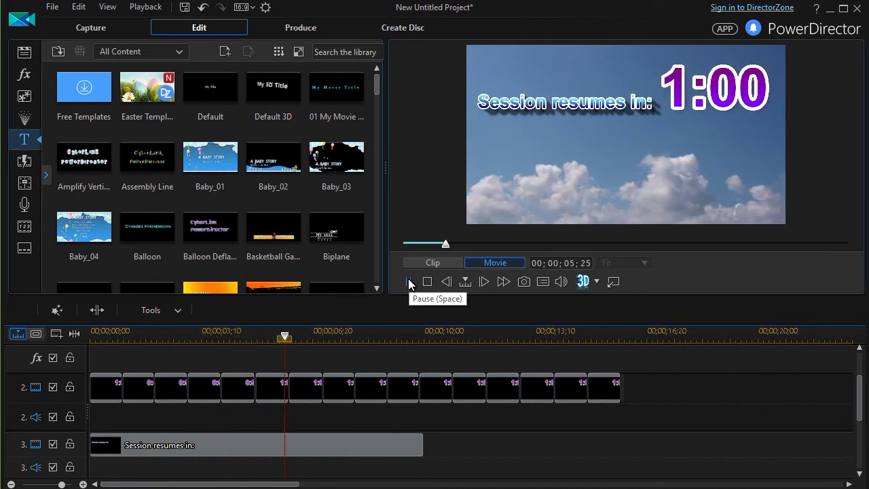
{"action": "left_click", "coordinate": [412, 281]}
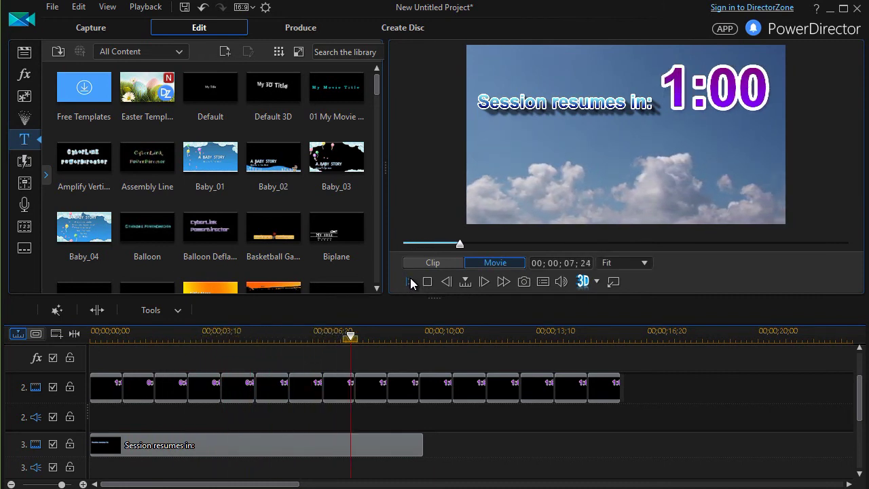